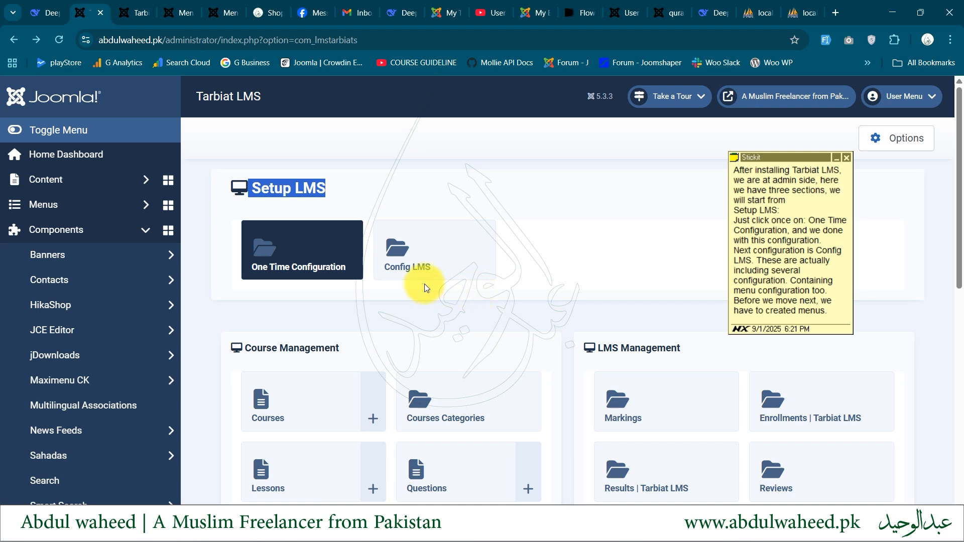
Read the setup instructions in the sticky note down to the start of the Course Management section
click(752, 304)
scroll(751, 304, down, 2)
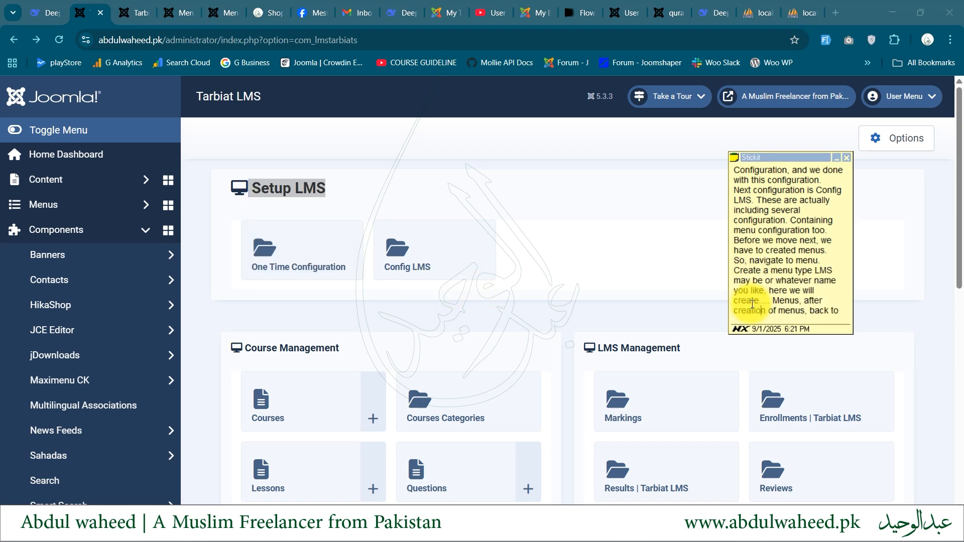
scroll(751, 304, down, 3)
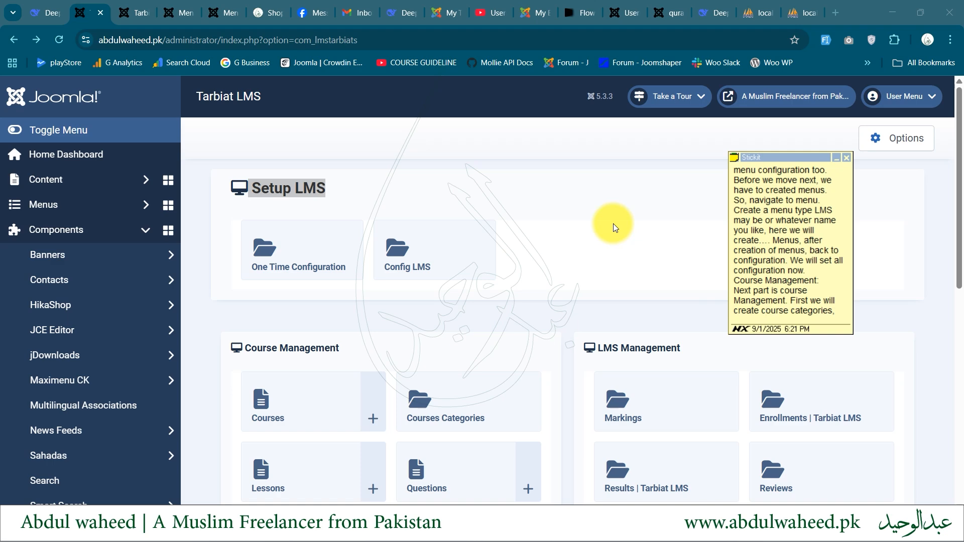
Switch to the Menus manager and open the published items of the LMS Tarbiats menu
click(140, 5)
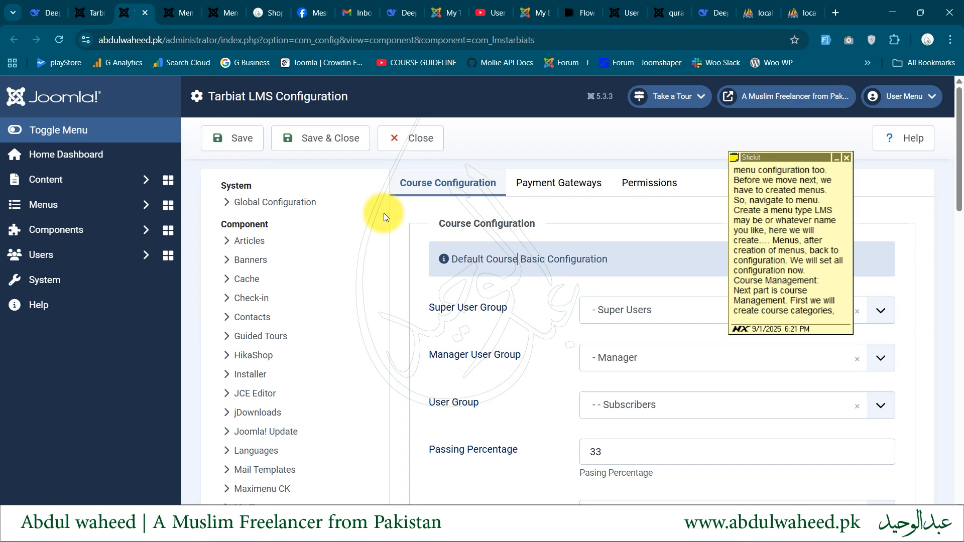
key(ctrl+Tab)
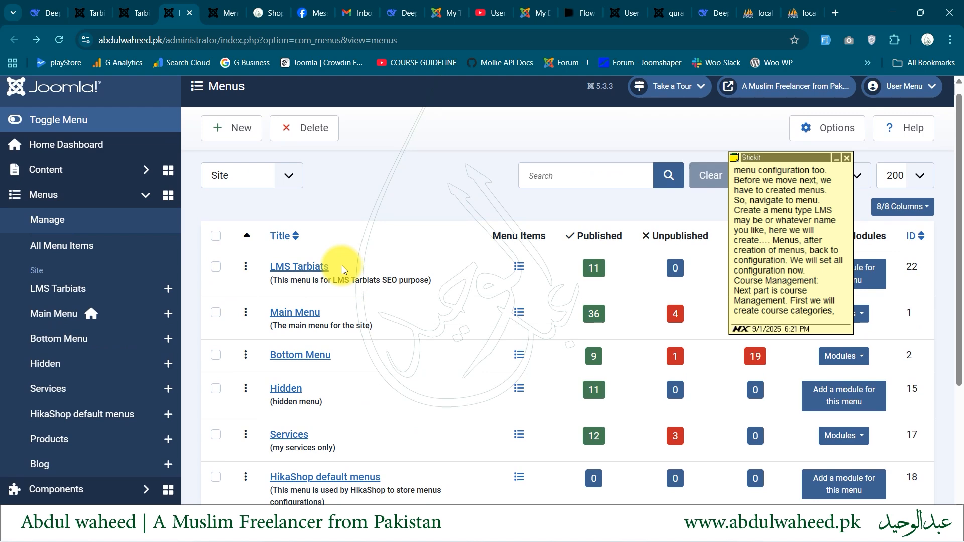
click(594, 269)
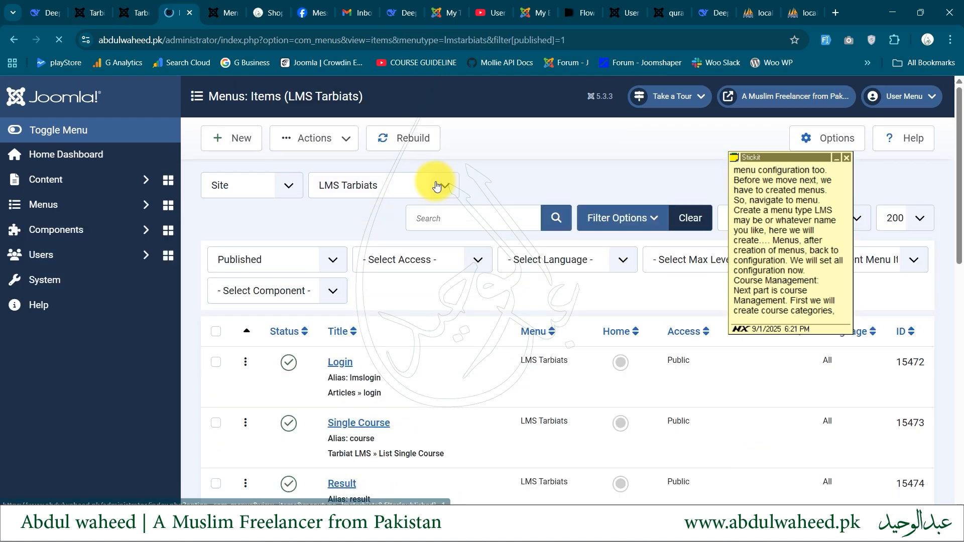
Examine the LMS Tarbiats menu items and their types from Login through List All Courses, and select the Single Course entry
scroll(435, 182, down, 3)
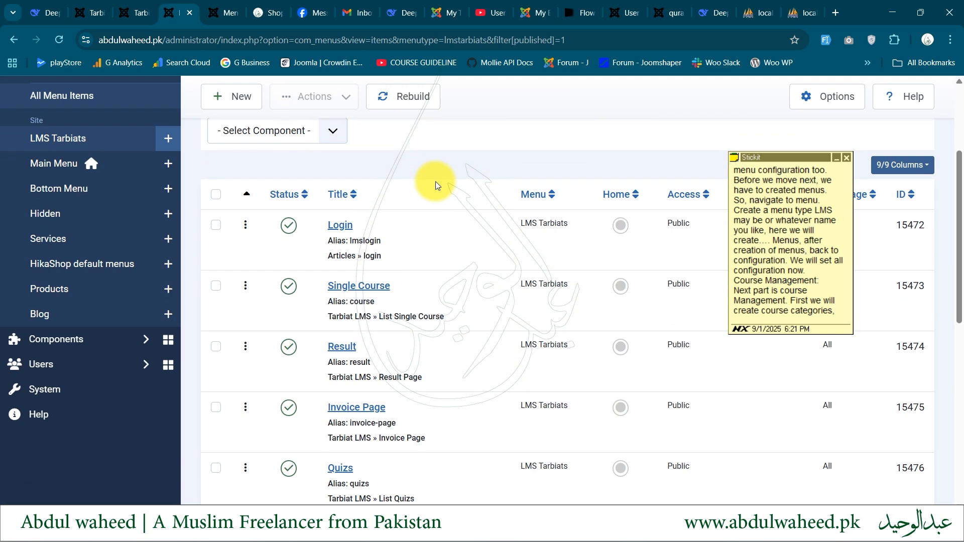
scroll(435, 182, down, 1)
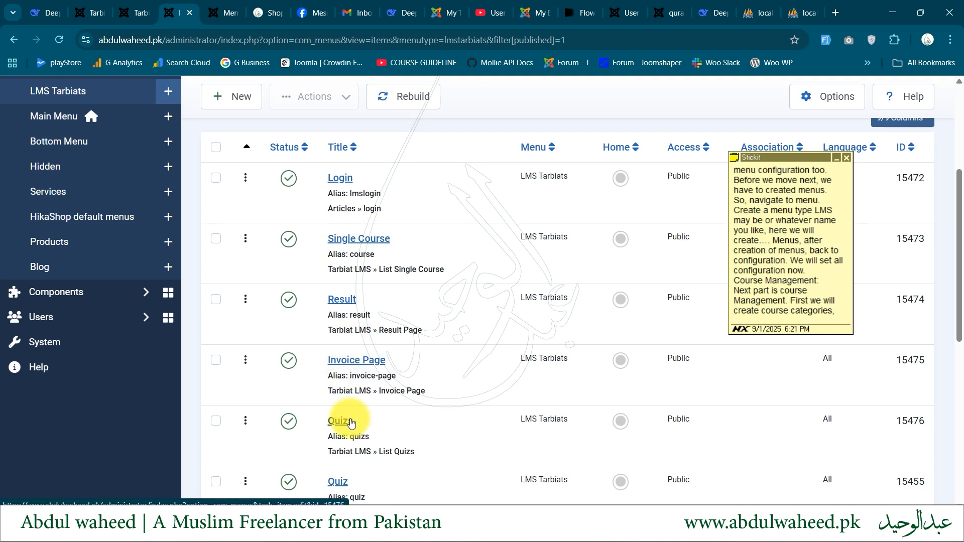
scroll(349, 422, down, 2)
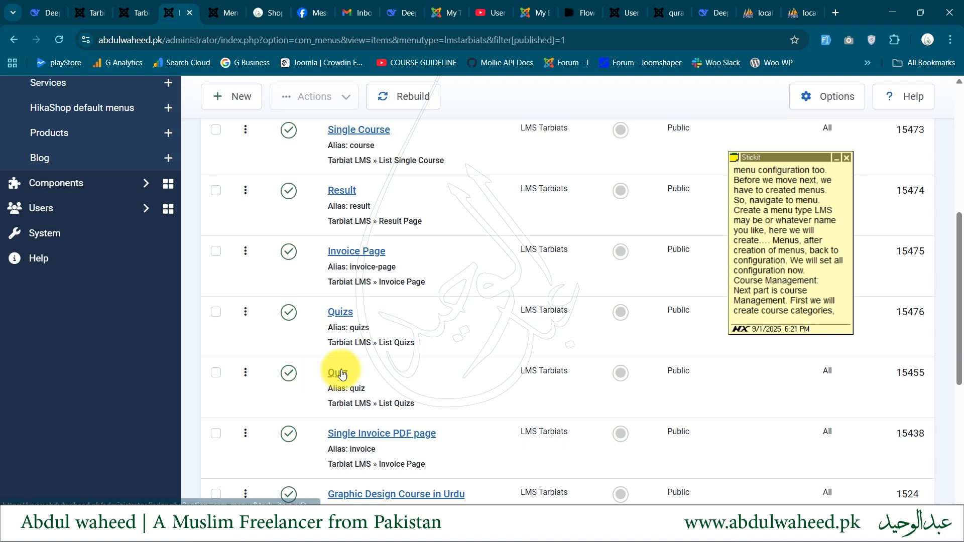
scroll(341, 412, down, 2)
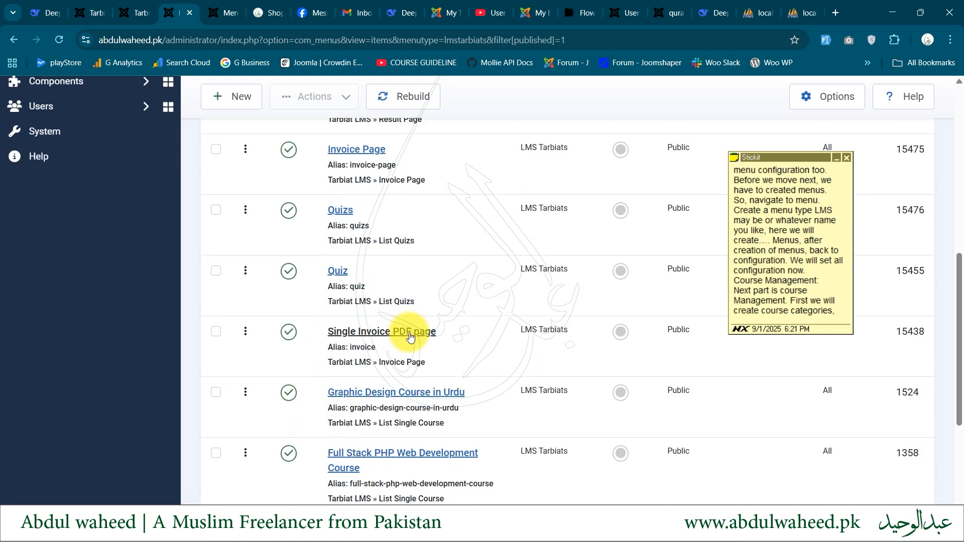
scroll(346, 397, down, 1)
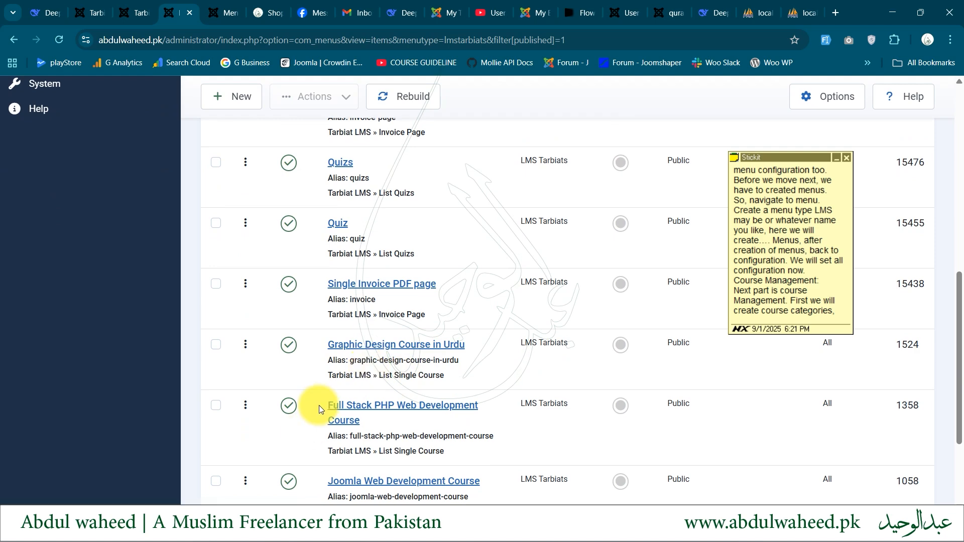
scroll(318, 405, down, 2)
scroll(392, 367, down, 1)
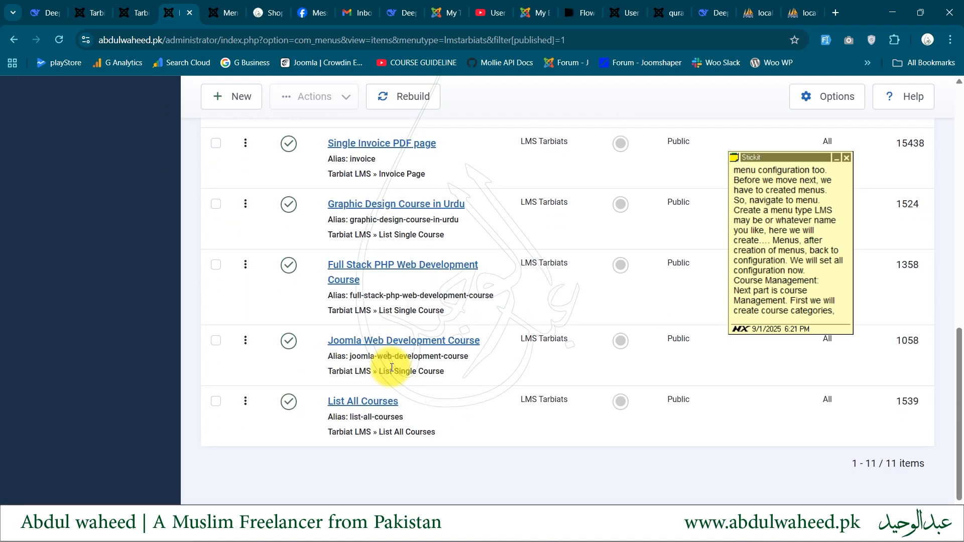
scroll(392, 367, up, 4)
scroll(392, 367, down, 4)
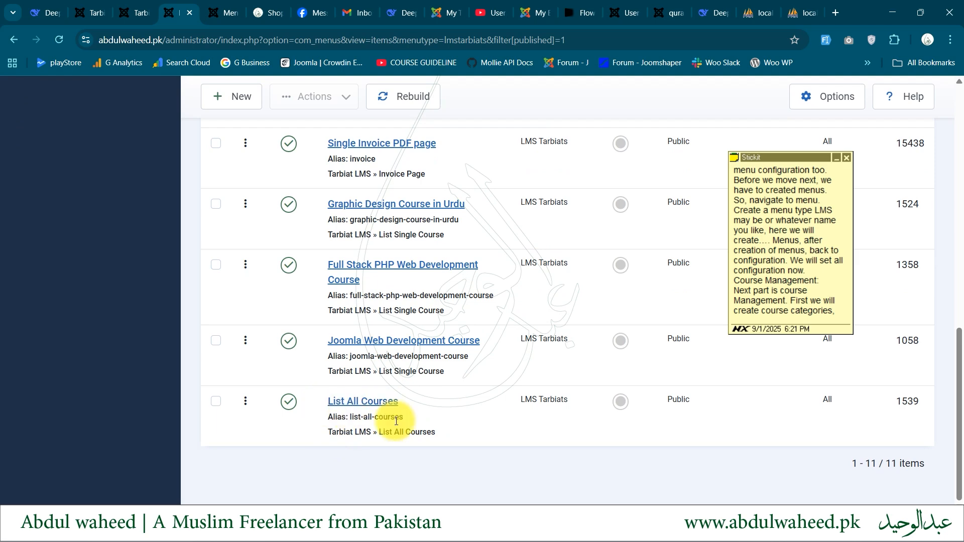
scroll(346, 390, up, 10)
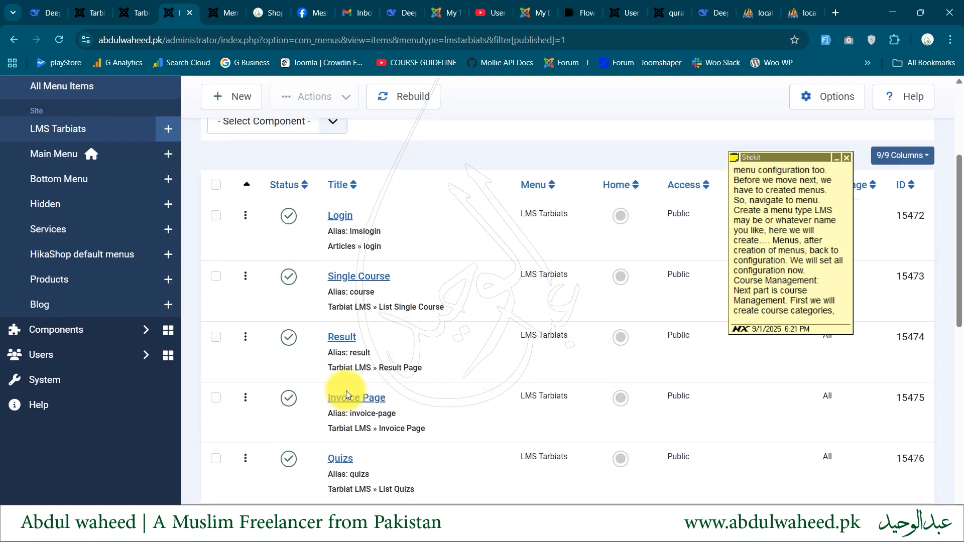
click(371, 310)
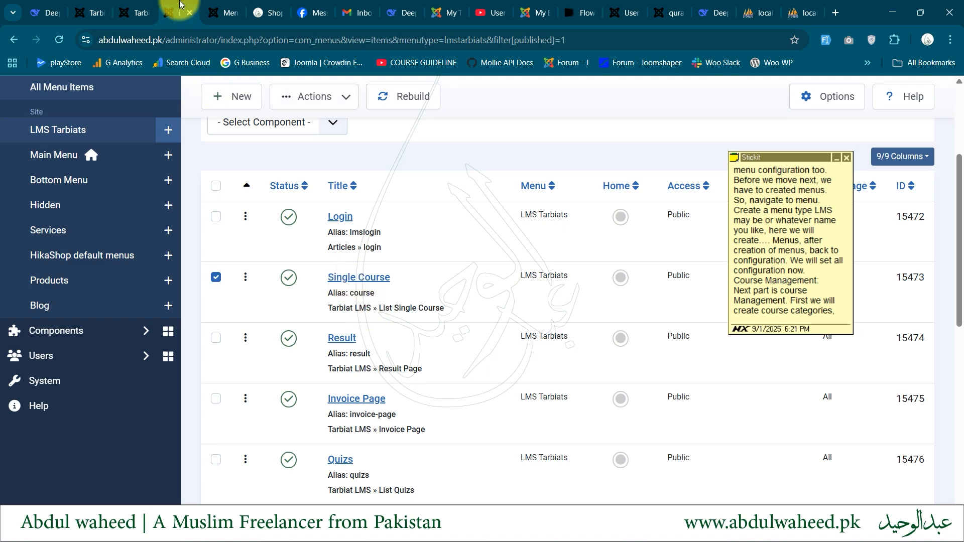
Return to the Tarbiat LMS Configuration and review the user group, passing percentage and login menu settings
click(143, 5)
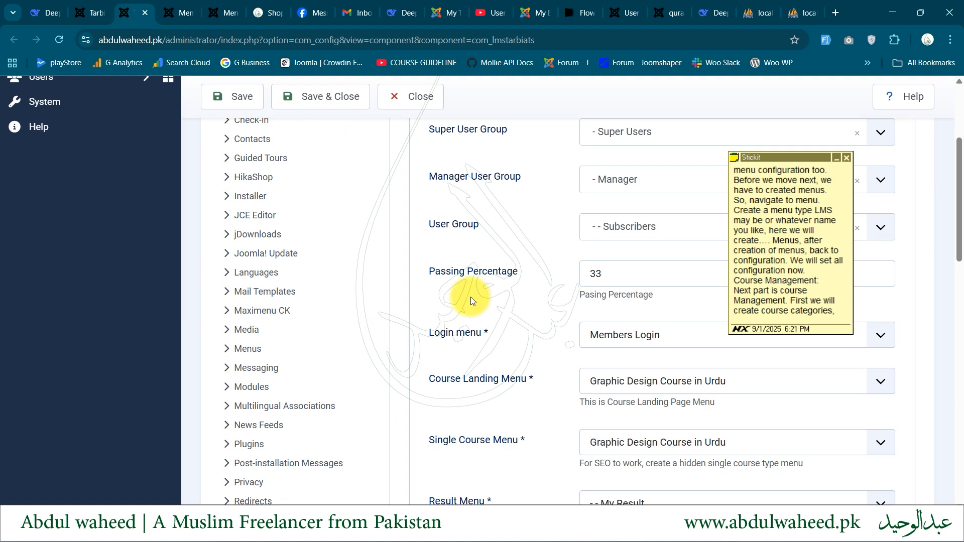
scroll(471, 297, up, 3)
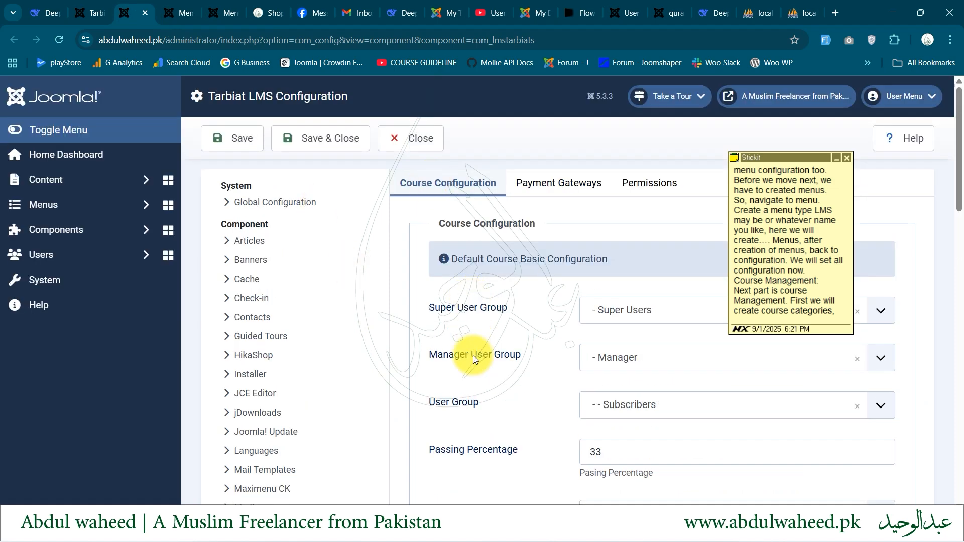
scroll(473, 355, down, 5)
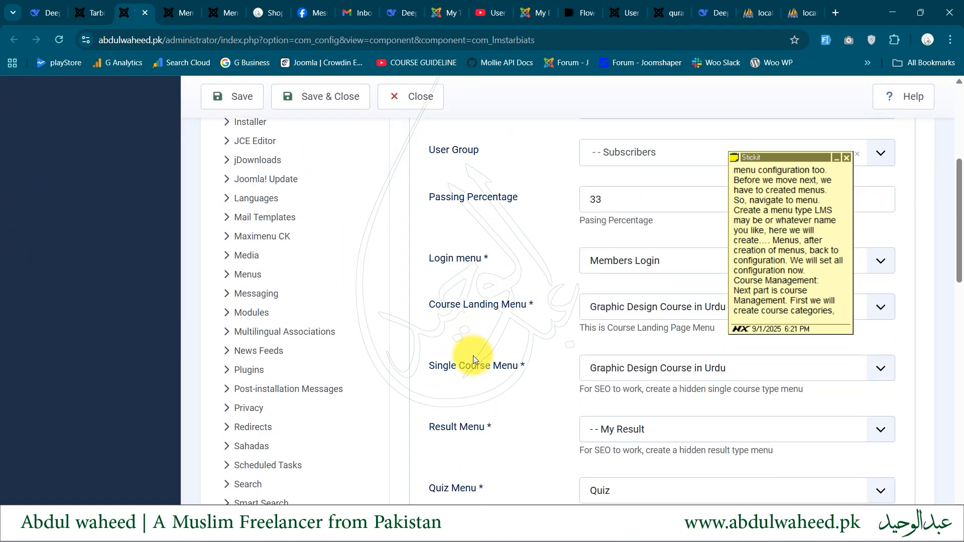
scroll(594, 262, up, 3)
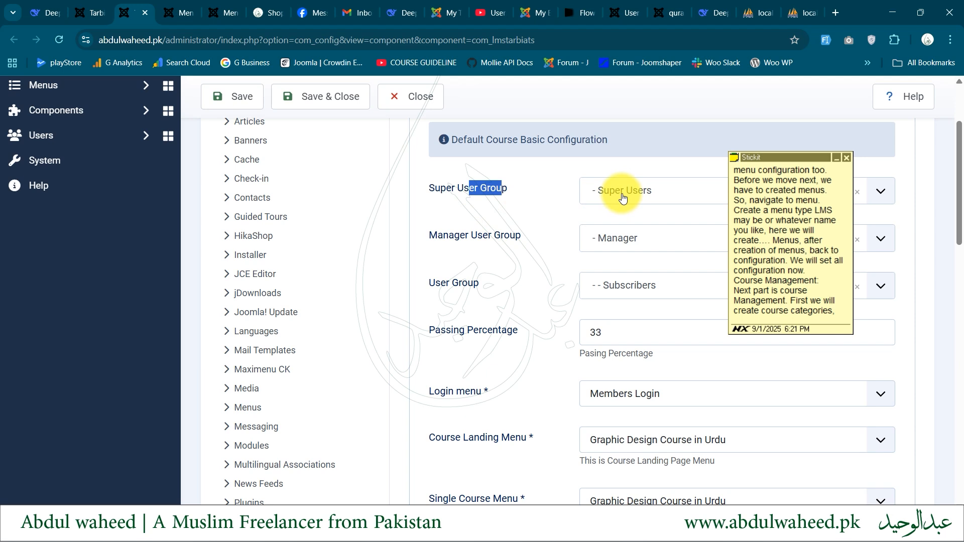
drag(431, 230, 526, 233)
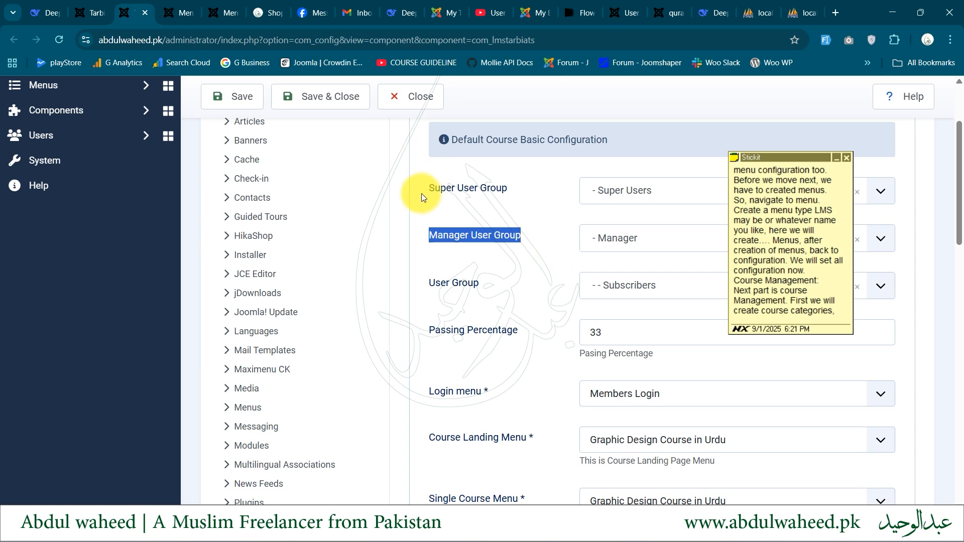
drag(421, 193, 512, 191)
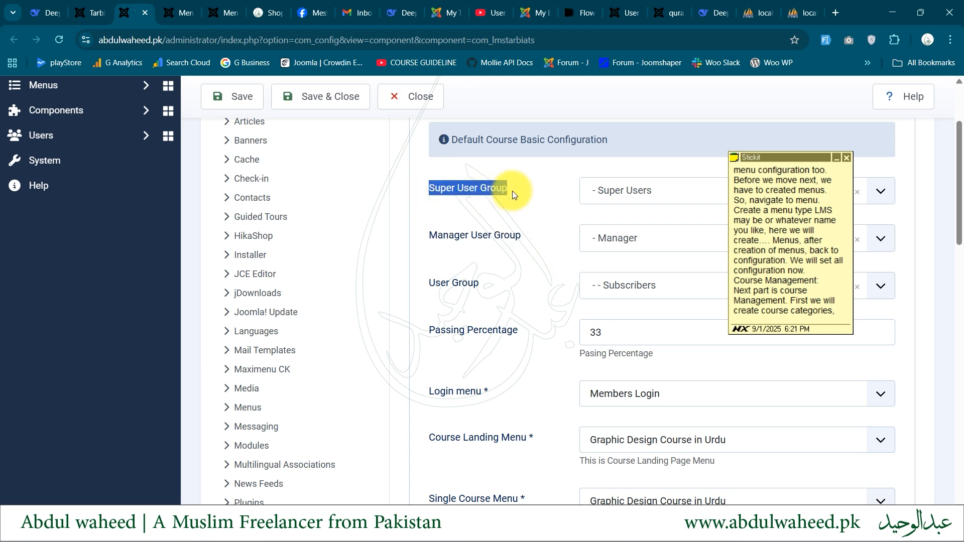
drag(439, 283, 474, 282)
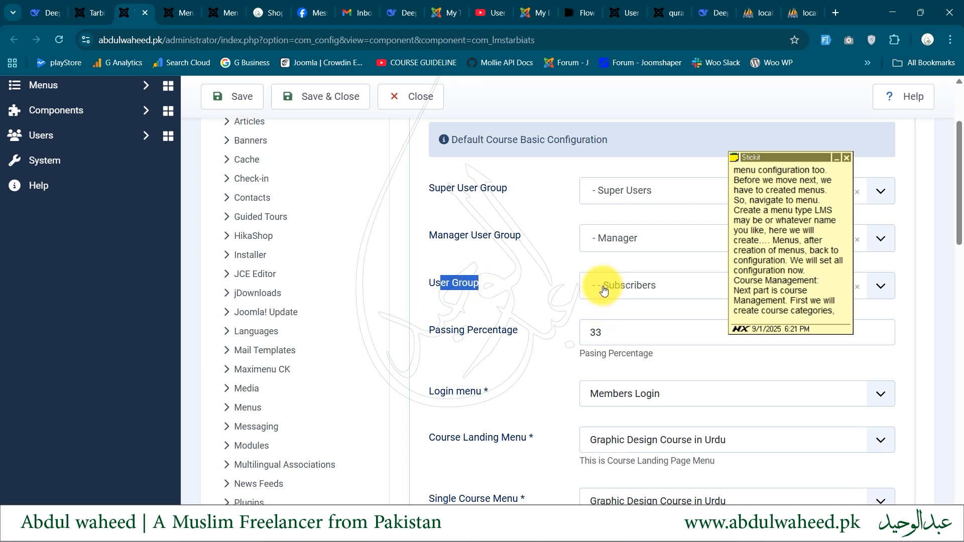
drag(436, 331, 530, 332)
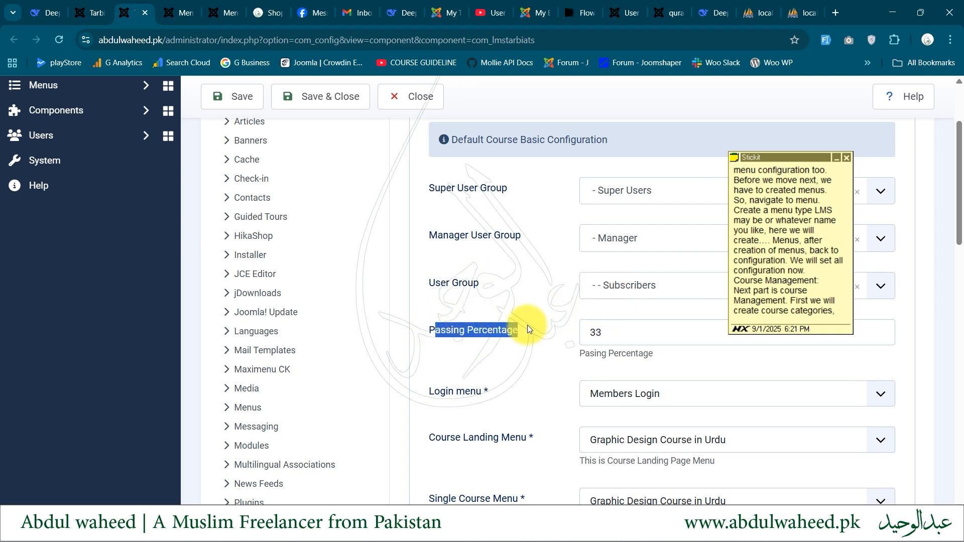
drag(431, 396, 474, 395)
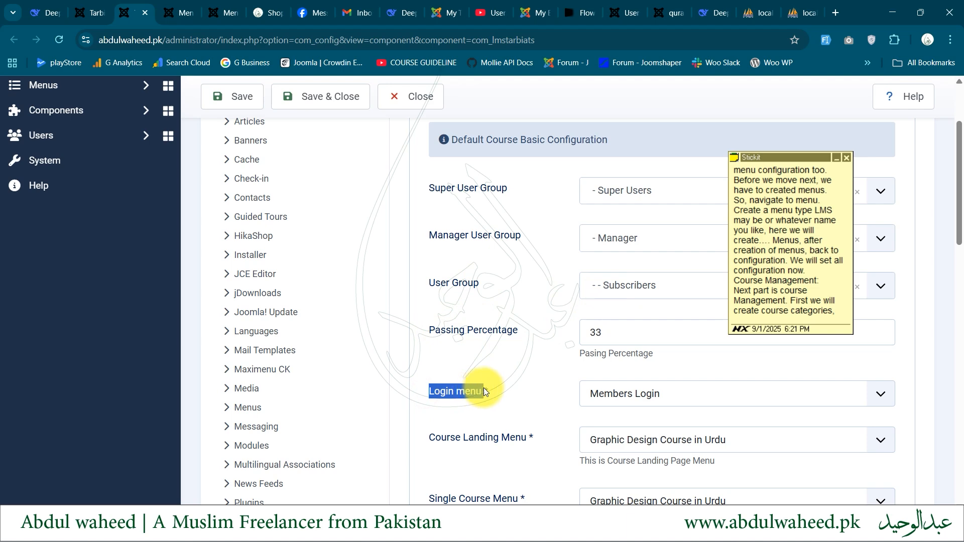
View the menu items available for the Course Landing Menu setting, leaving the selection as it is
scroll(485, 392, down, 3)
drag(431, 291, 450, 289)
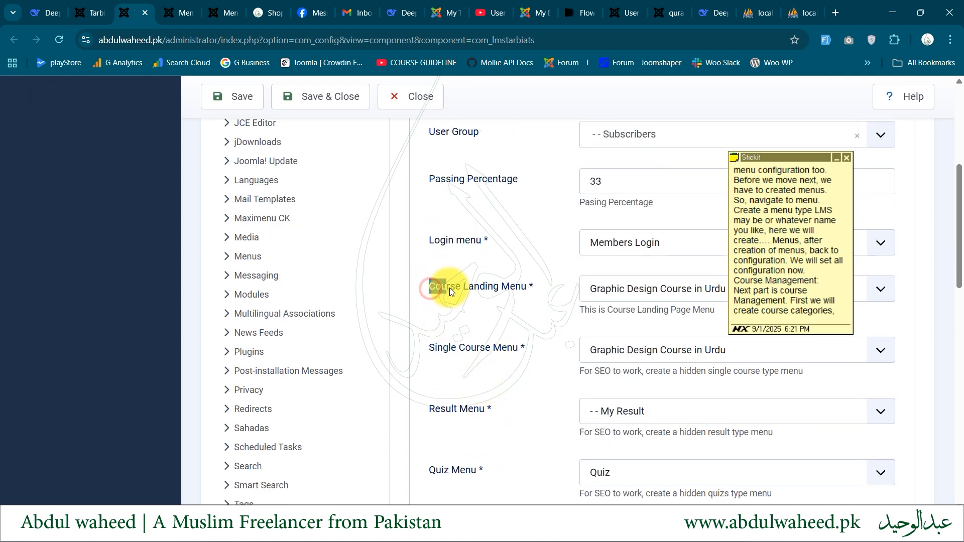
click(430, 347)
click(603, 296)
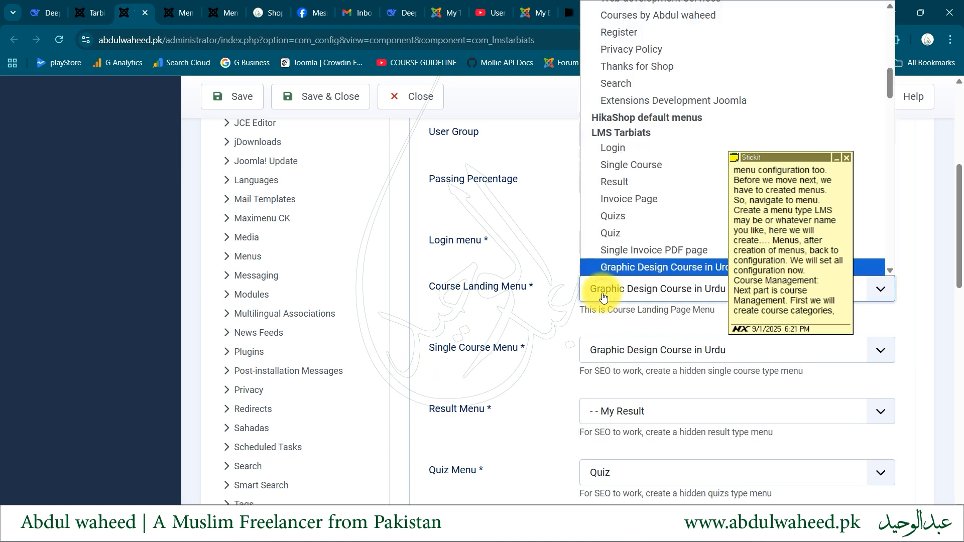
click(604, 296)
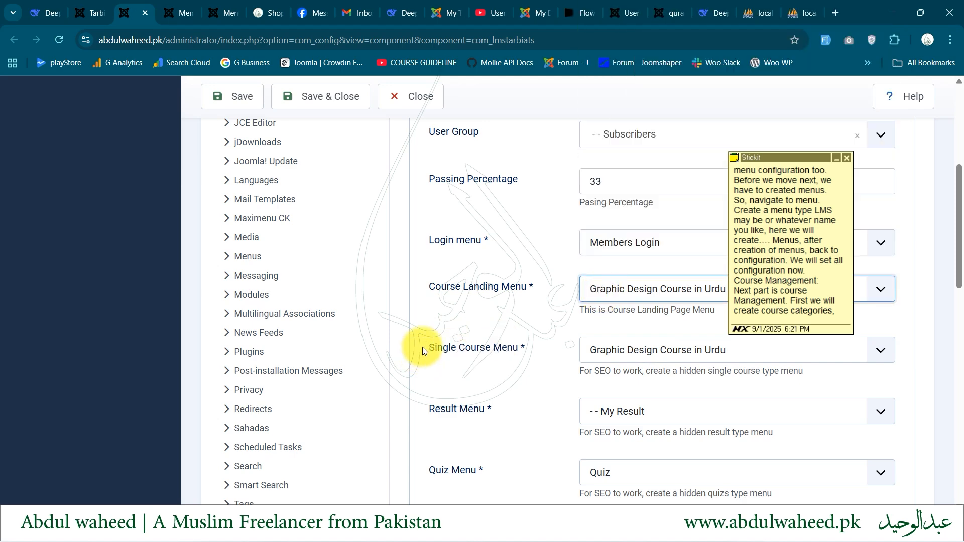
Review the Course Landing, Single Course, Result, Quiz and Invoice Menu settings in the course configuration
drag(433, 349, 520, 347)
scroll(520, 347, down, 2)
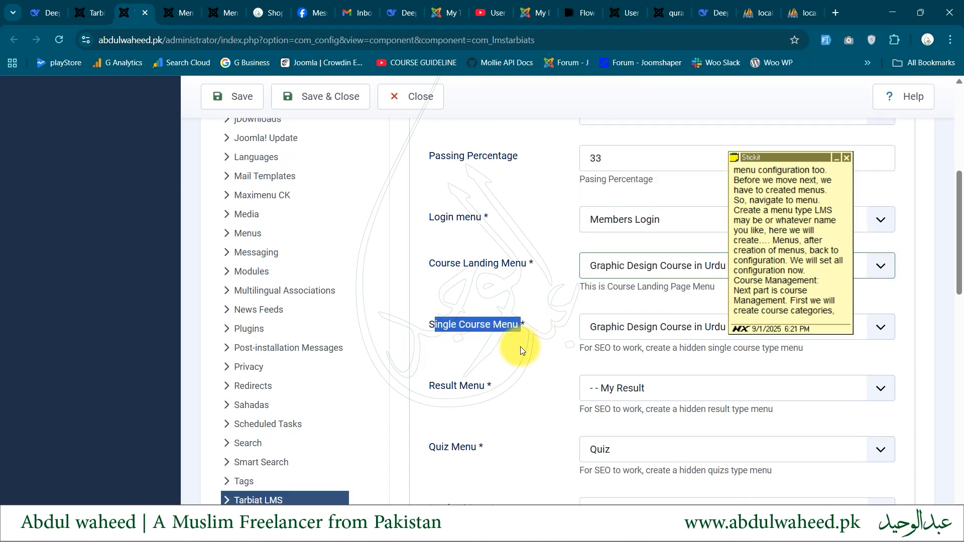
click(427, 306)
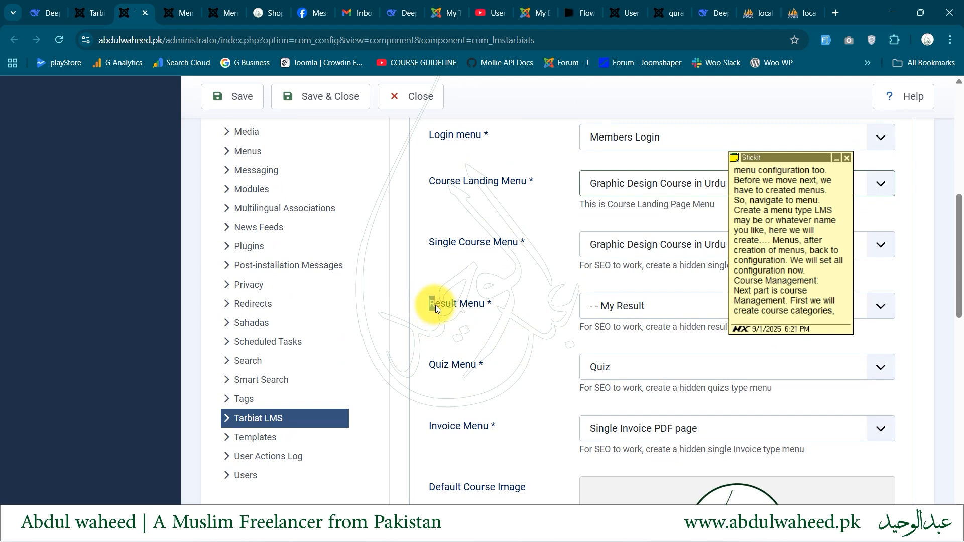
drag(430, 181, 522, 179)
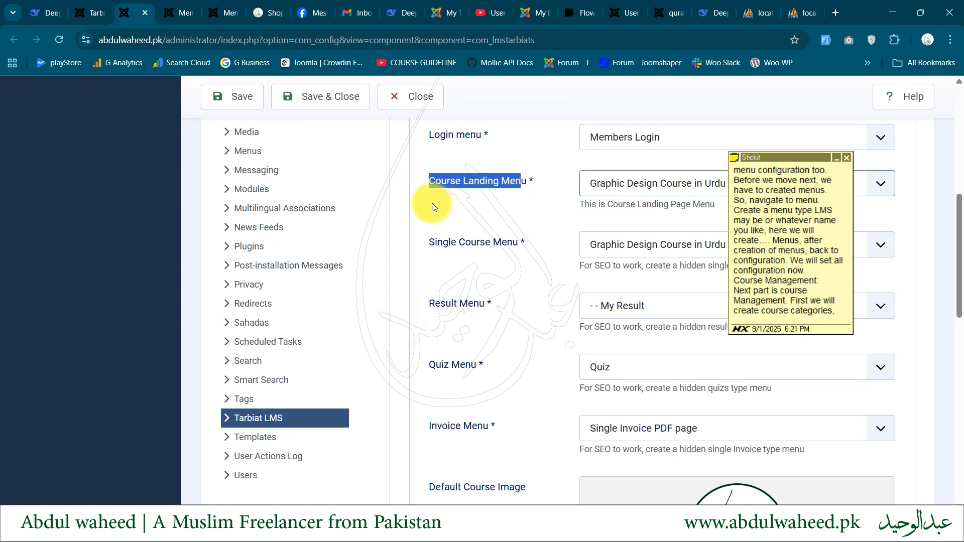
triple_click(457, 180)
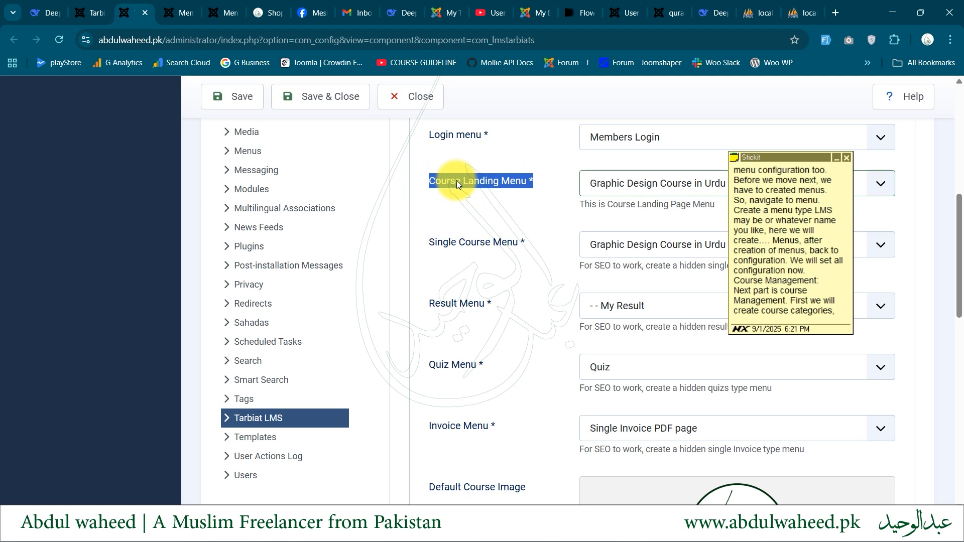
double_click(429, 242)
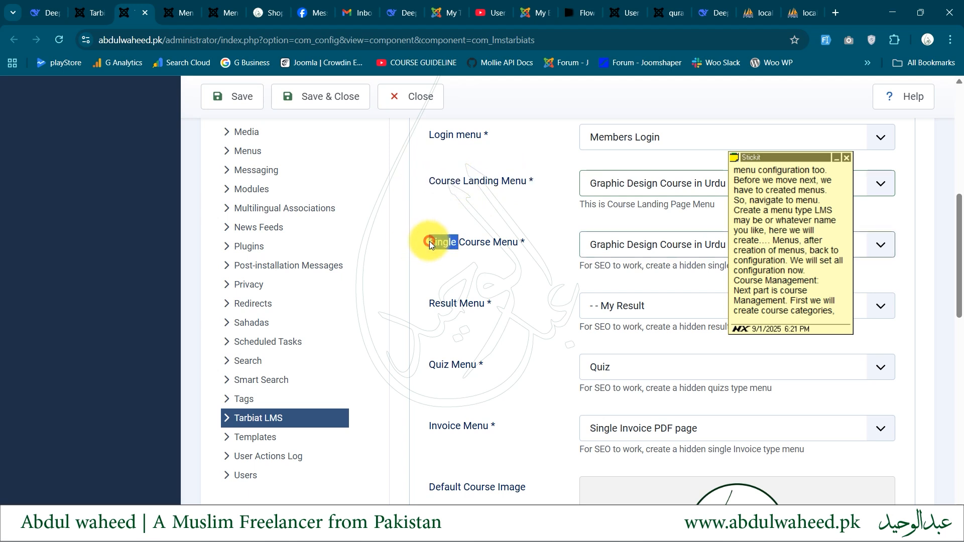
click(425, 305)
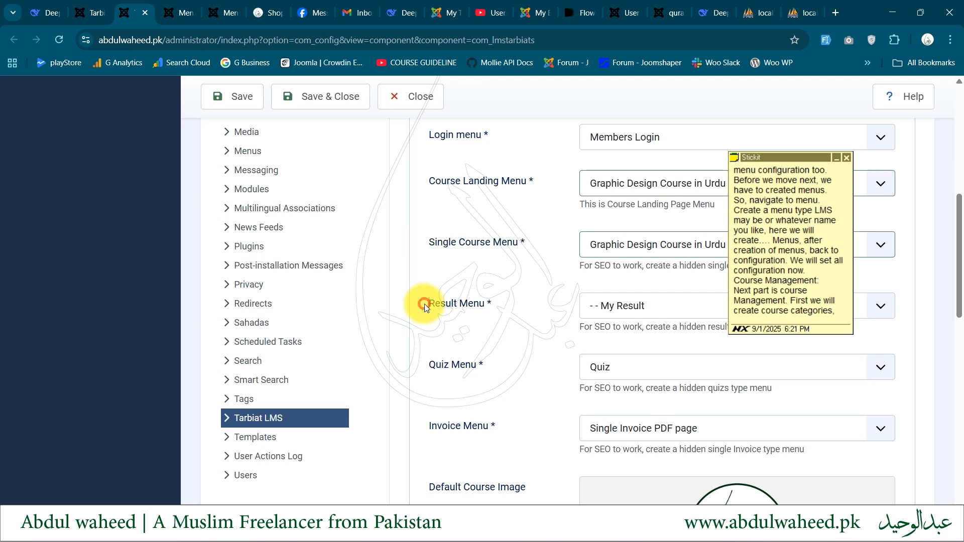
drag(425, 303, 502, 325)
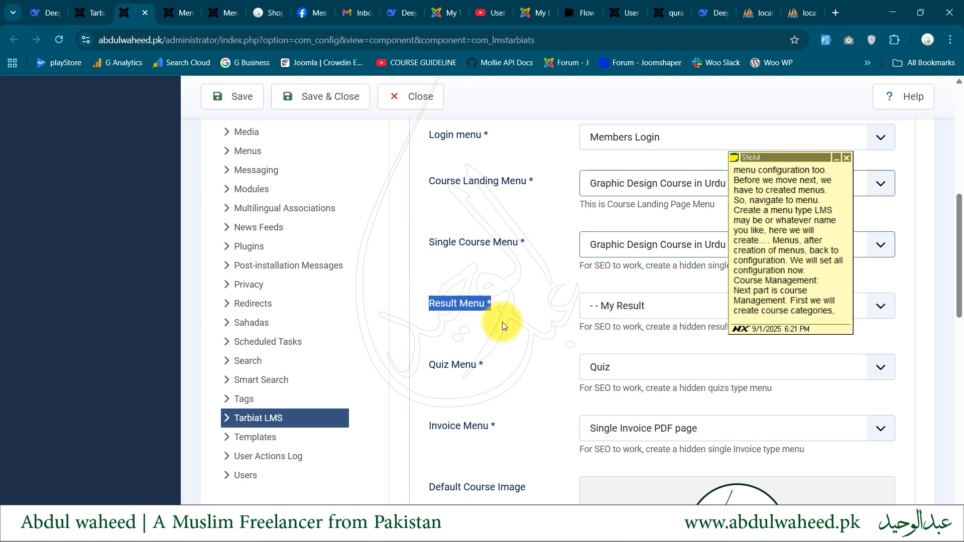
drag(424, 371, 477, 363)
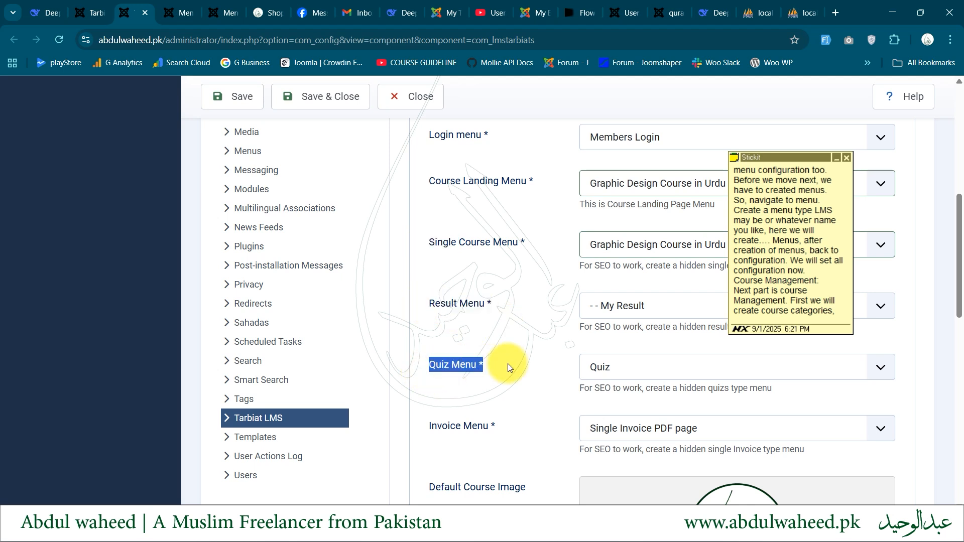
scroll(508, 363, down, 2)
drag(428, 331, 499, 330)
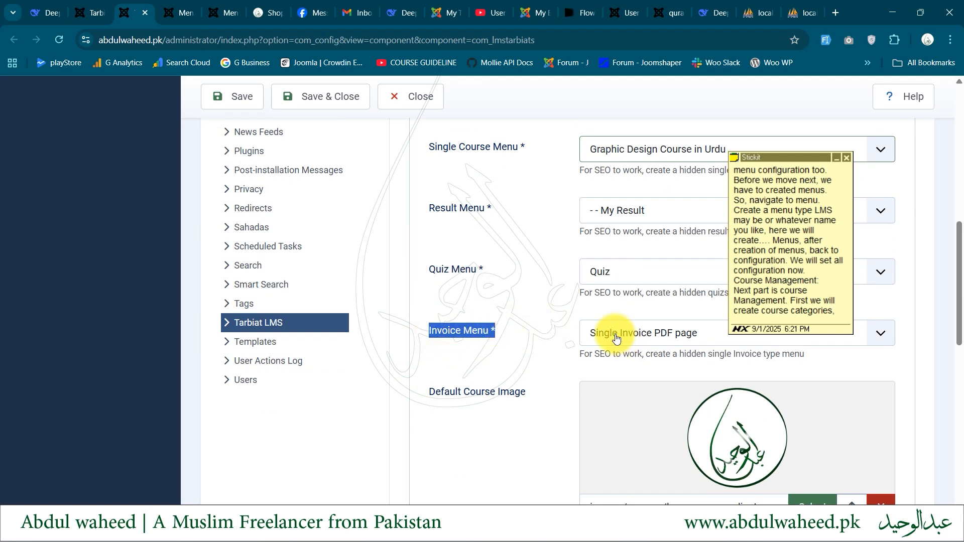
Review the default course image and the certificate logo, sign, website, address and phone settings in the course configuration
scroll(616, 339, up, 1)
scroll(616, 337, down, 5)
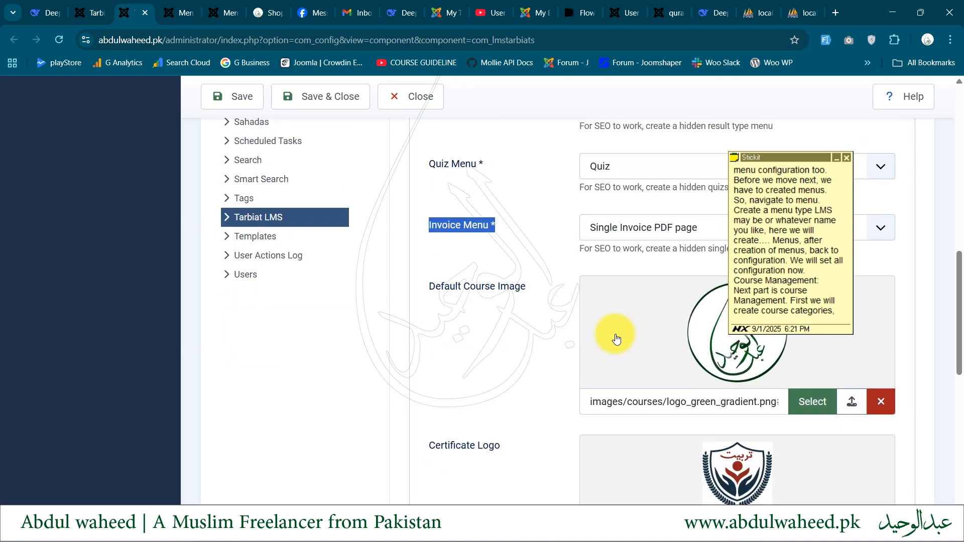
drag(511, 132, 449, 138)
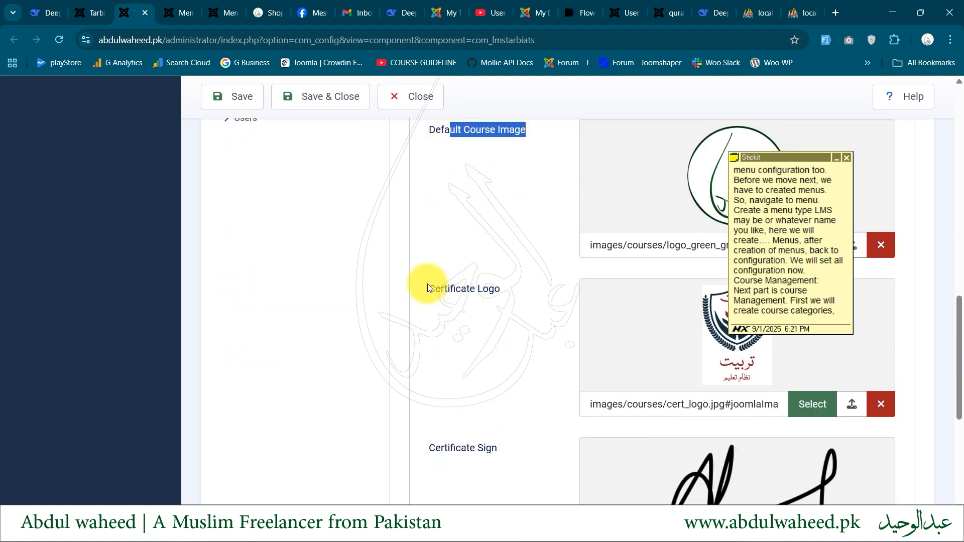
drag(427, 286, 504, 290)
drag(436, 446, 507, 454)
scroll(508, 453, down, 3)
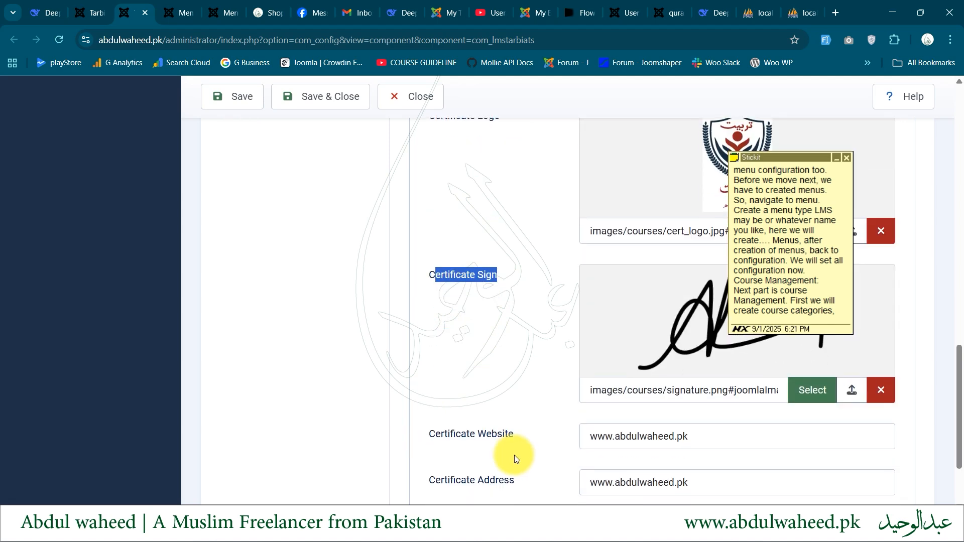
drag(451, 435, 518, 436)
scroll(518, 435, down, 2)
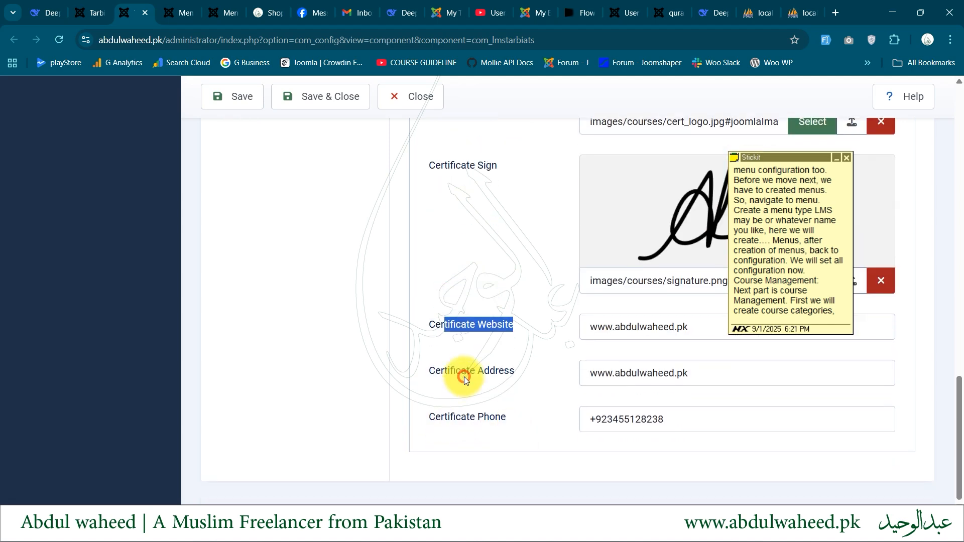
drag(464, 376, 484, 384)
click(486, 411)
Review the Payment Gateways settings for Jazz, Easypaisa, Stripe and Mollie, and save and close the Tarbiat LMS configuration
scroll(485, 411, up, 15)
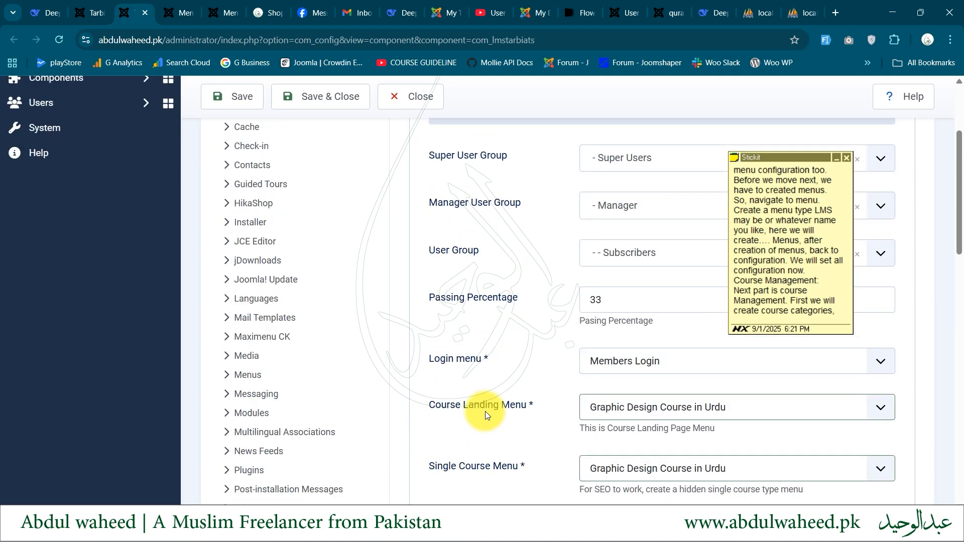
scroll(485, 411, up, 3)
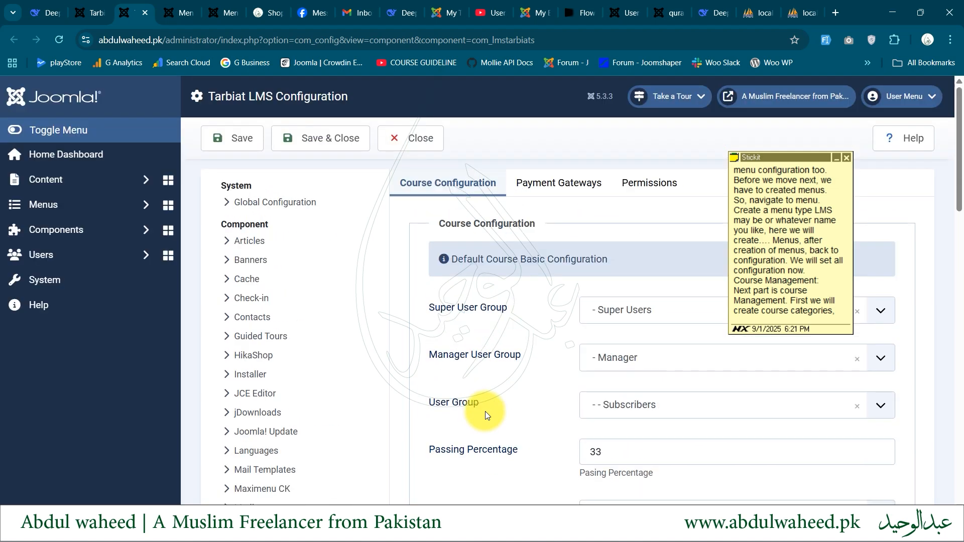
click(555, 179)
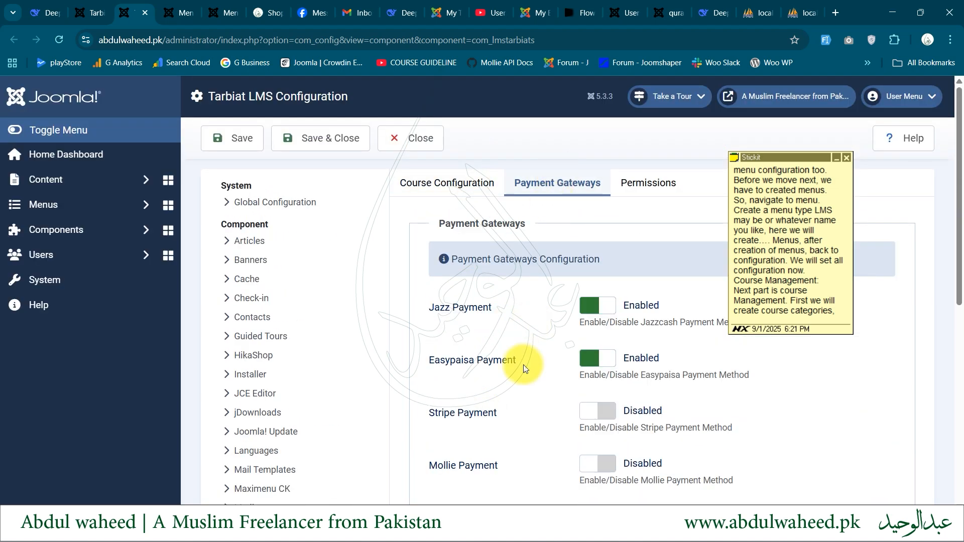
scroll(560, 326, down, 1)
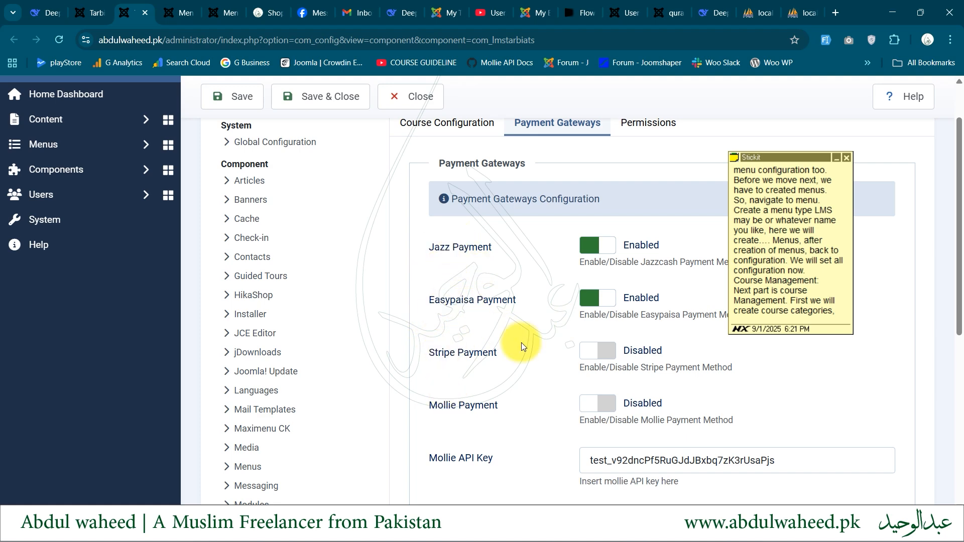
scroll(522, 343, up, 2)
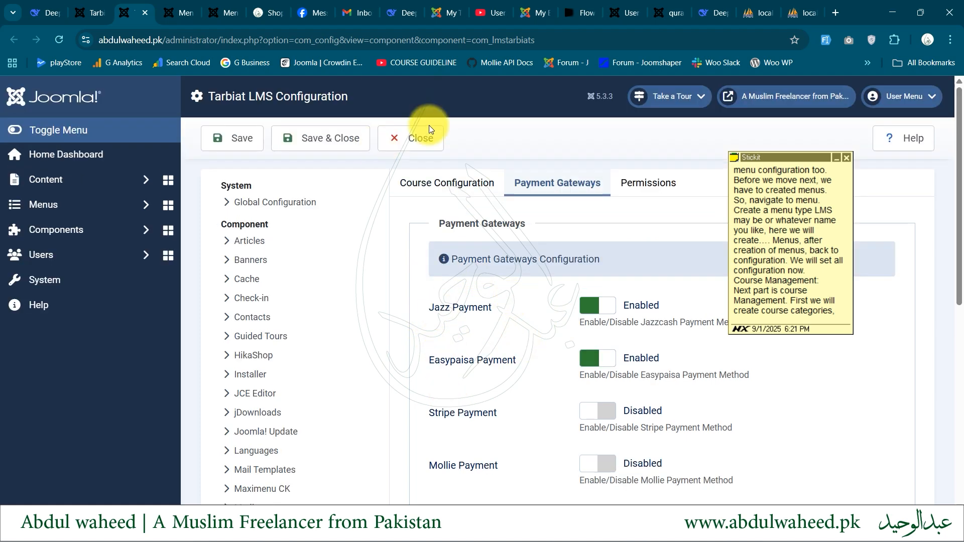
click(324, 139)
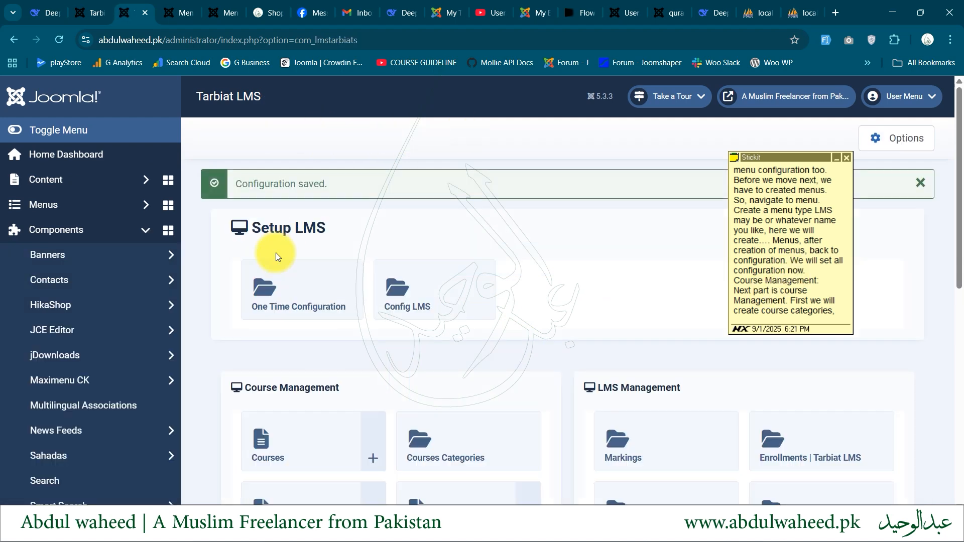
Look over the Setup LMS and Course Management sections, view the course categories list and return to the LMS main page
drag(250, 229, 329, 225)
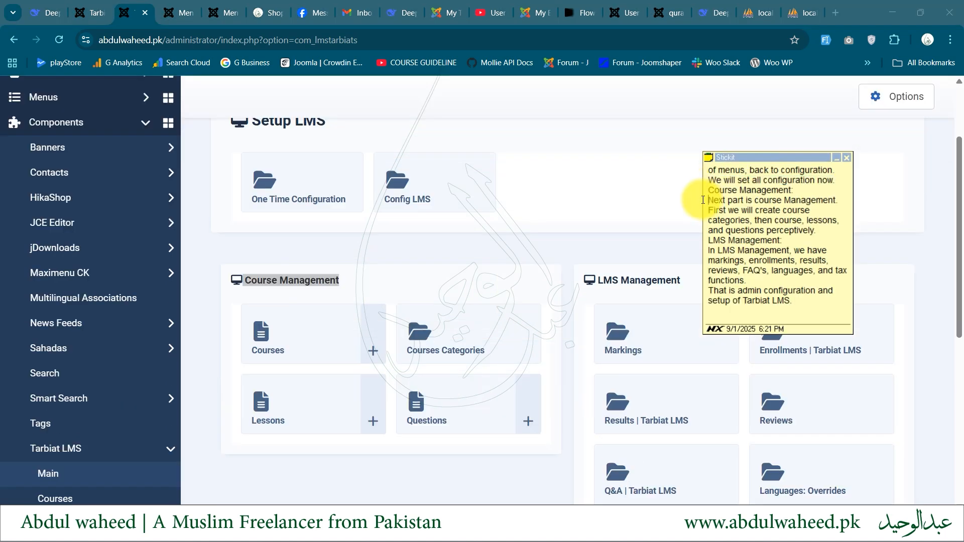
drag(703, 199, 699, 192)
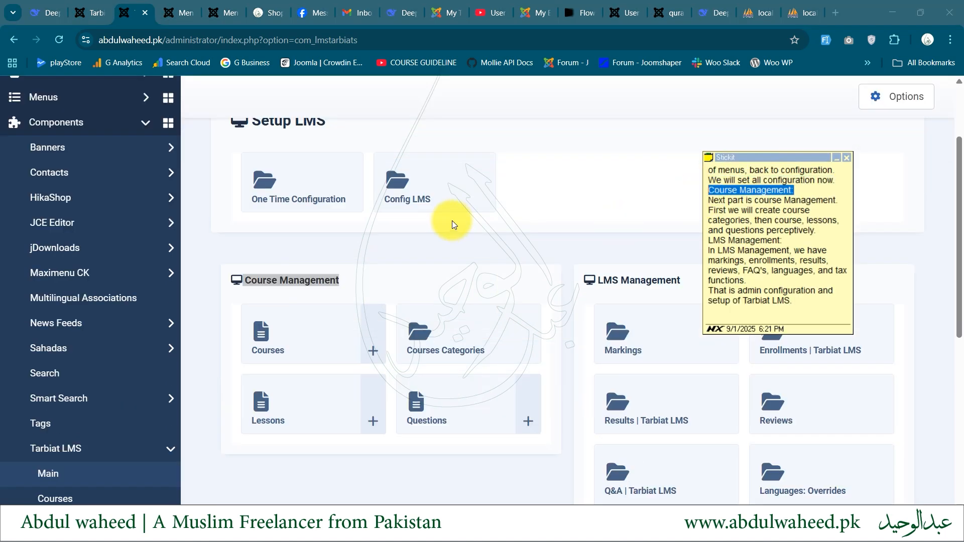
click(486, 344)
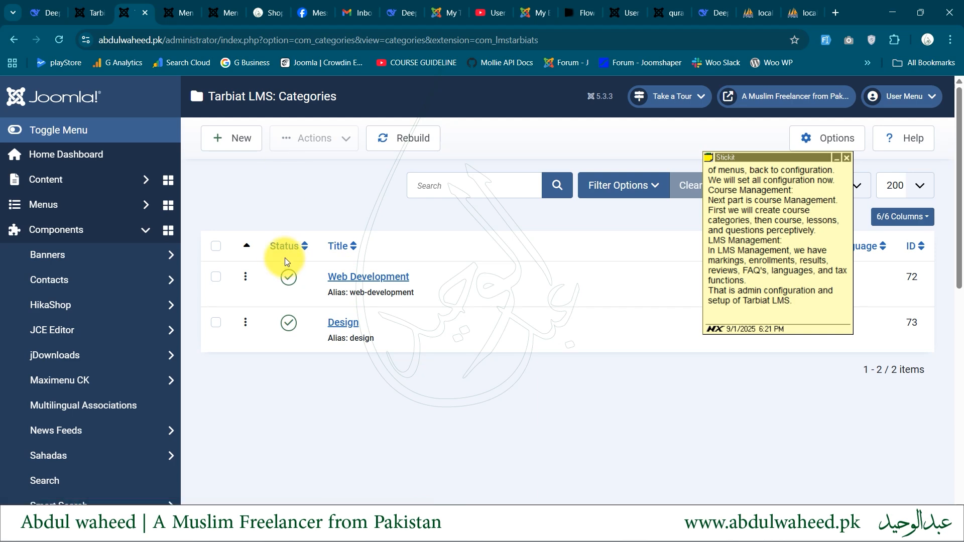
click(14, 40)
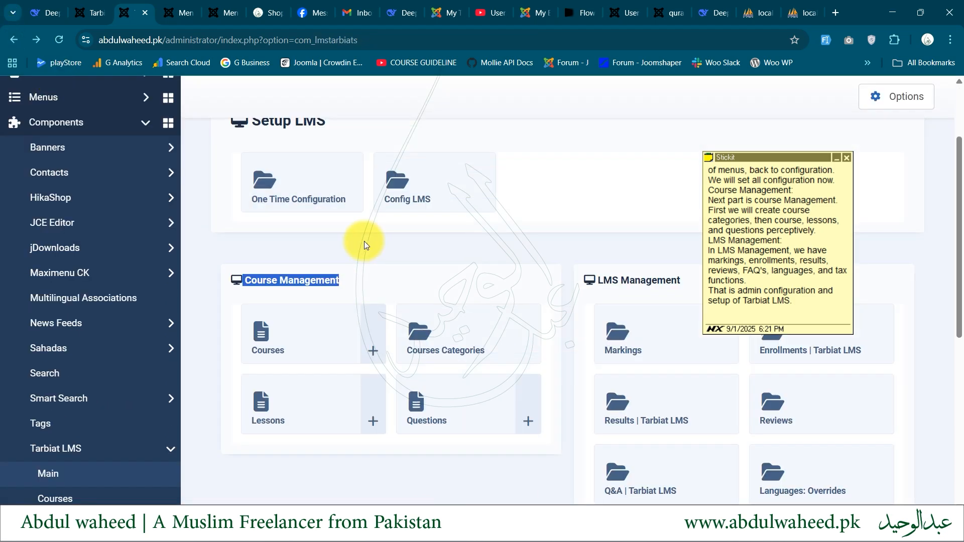
Open the courses list and start a new course, reading and dismissing the notice about the order of filling in the course
click(319, 352)
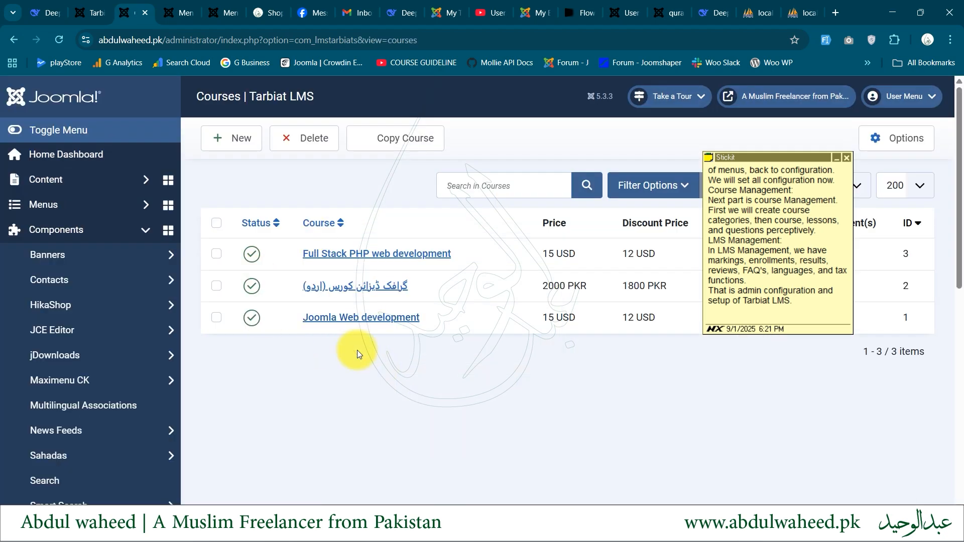
click(237, 150)
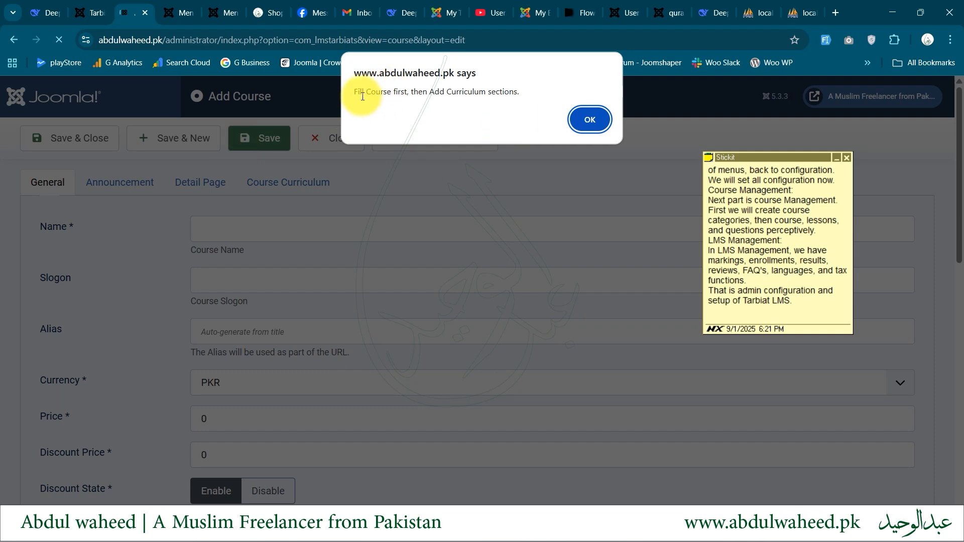
drag(354, 91, 412, 94)
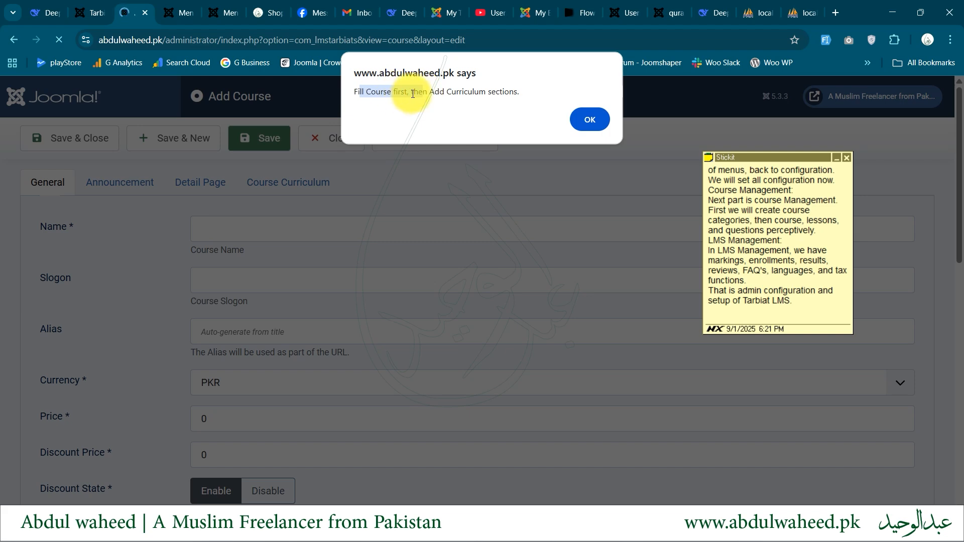
click(411, 94)
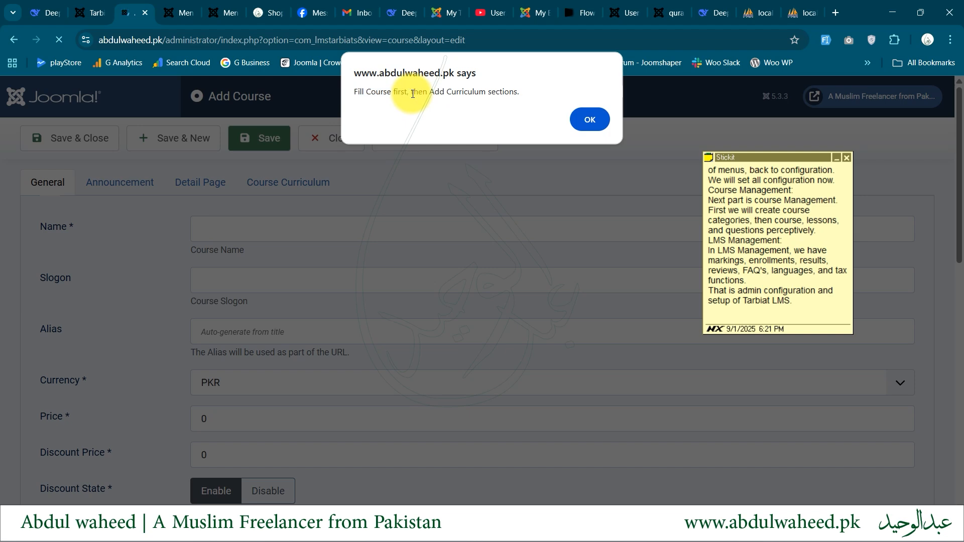
drag(453, 92, 510, 92)
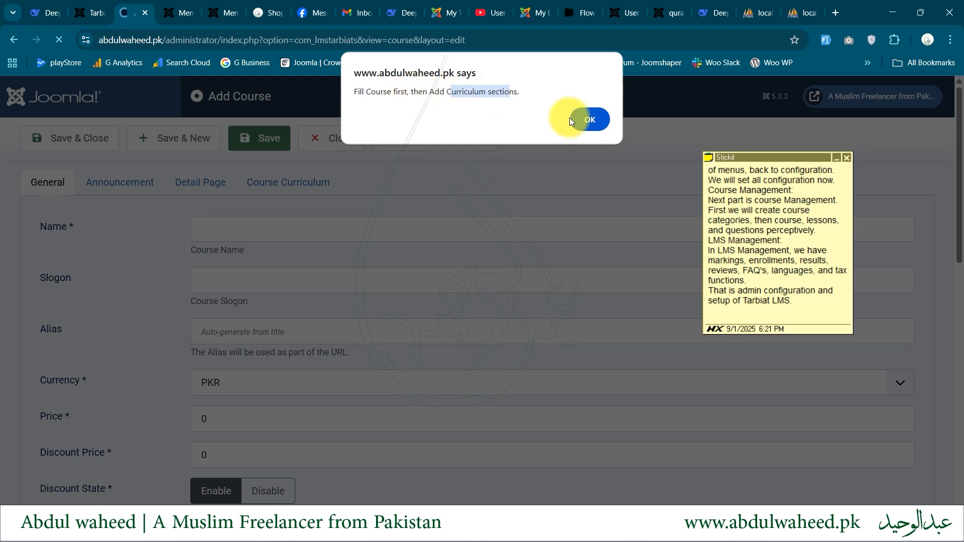
click(588, 125)
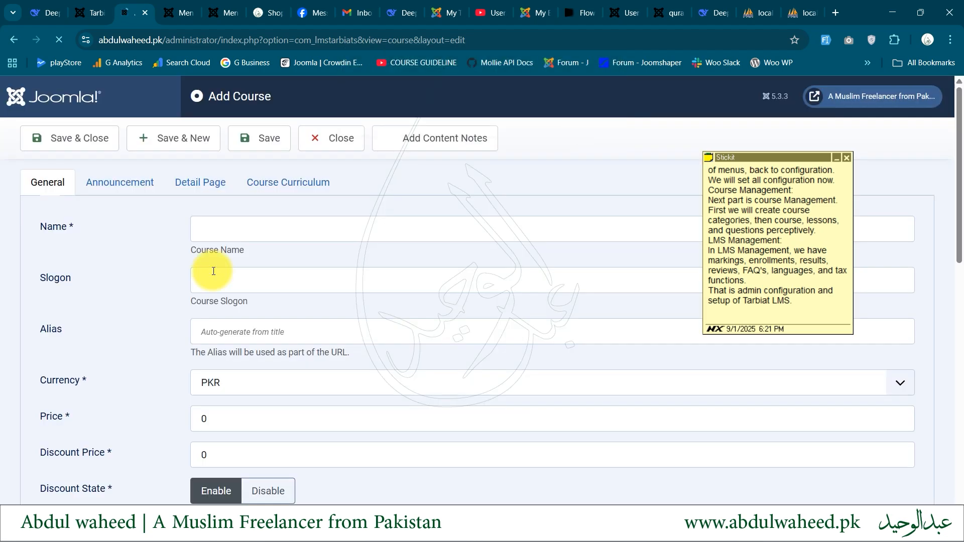
Review the General, Announcement, Detail Page and Course Curriculum parts of the blank course form, and close it without saving
scroll(201, 242, down, 8)
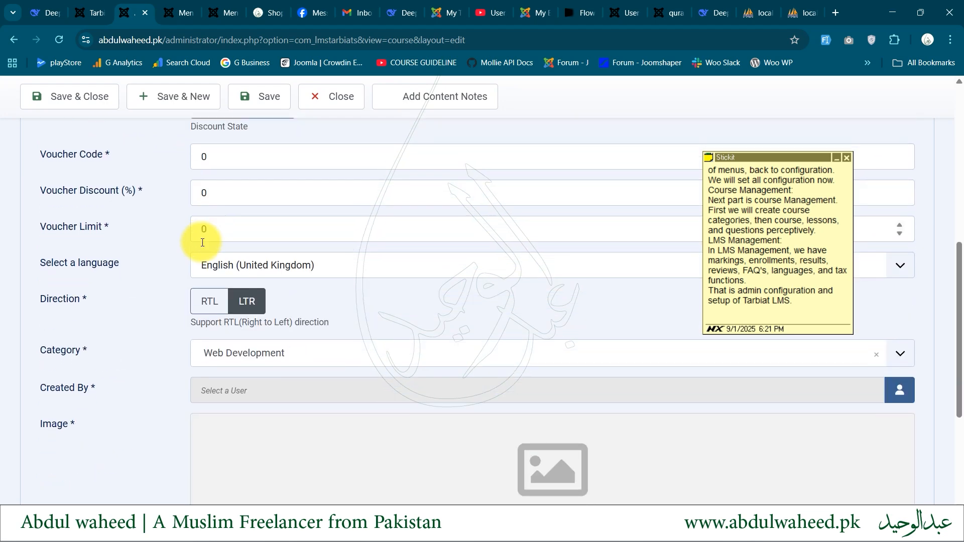
scroll(203, 243, down, 4)
scroll(200, 242, up, 10)
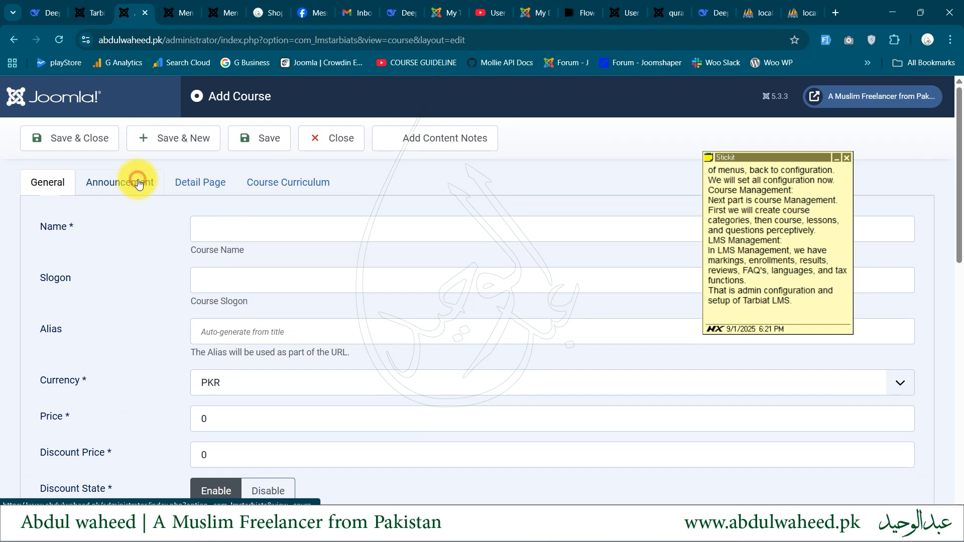
click(137, 181)
click(198, 189)
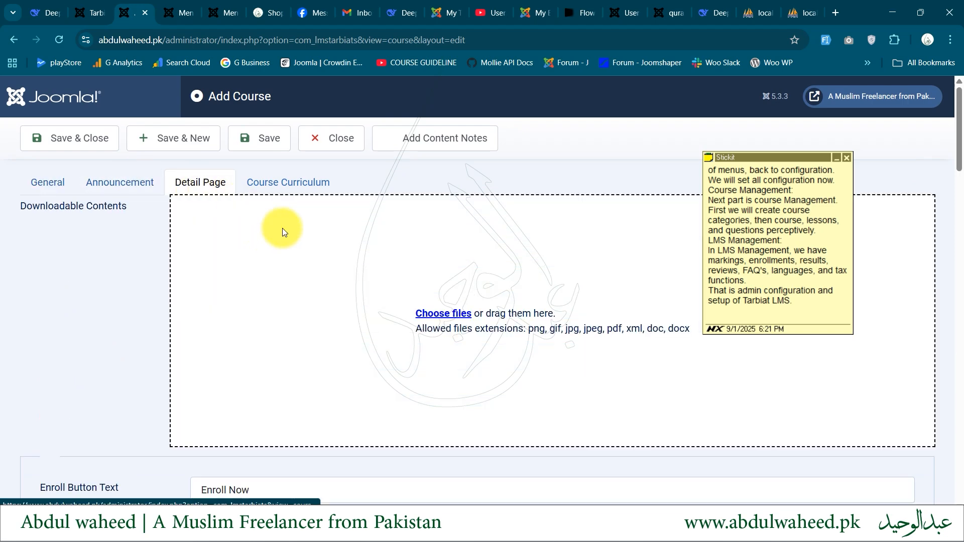
click(271, 187)
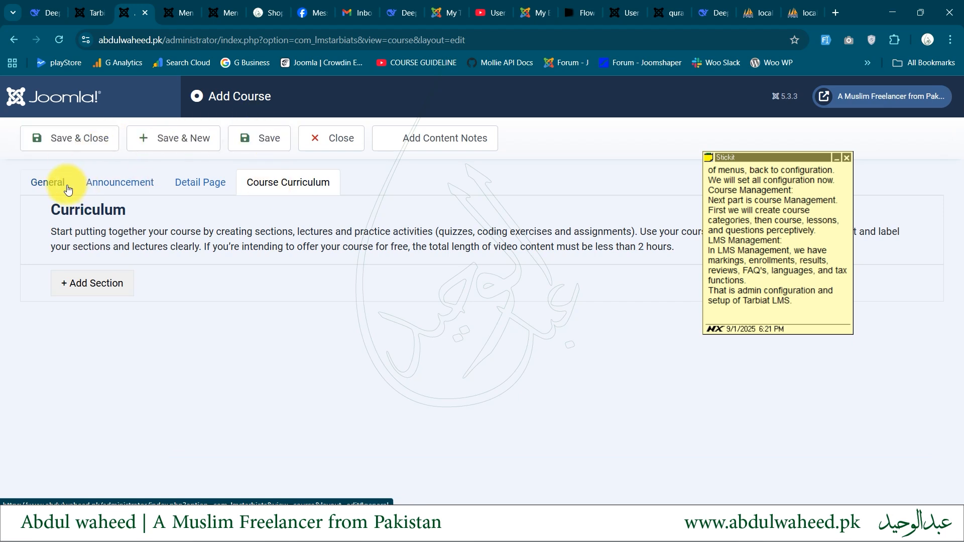
click(339, 135)
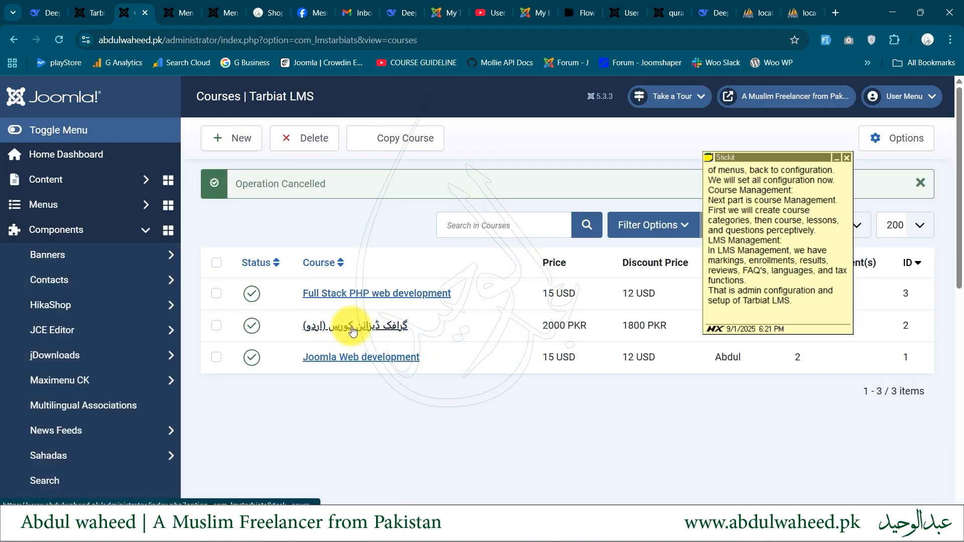
Open the Full Stack PHP web development course and review its general details, pricing, voucher, language and category fields
click(355, 296)
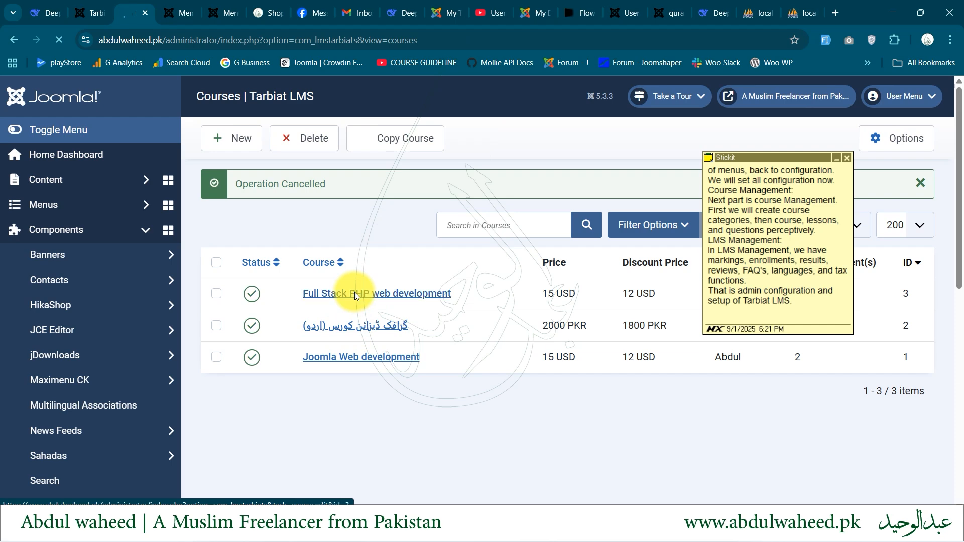
scroll(168, 354, down, 5)
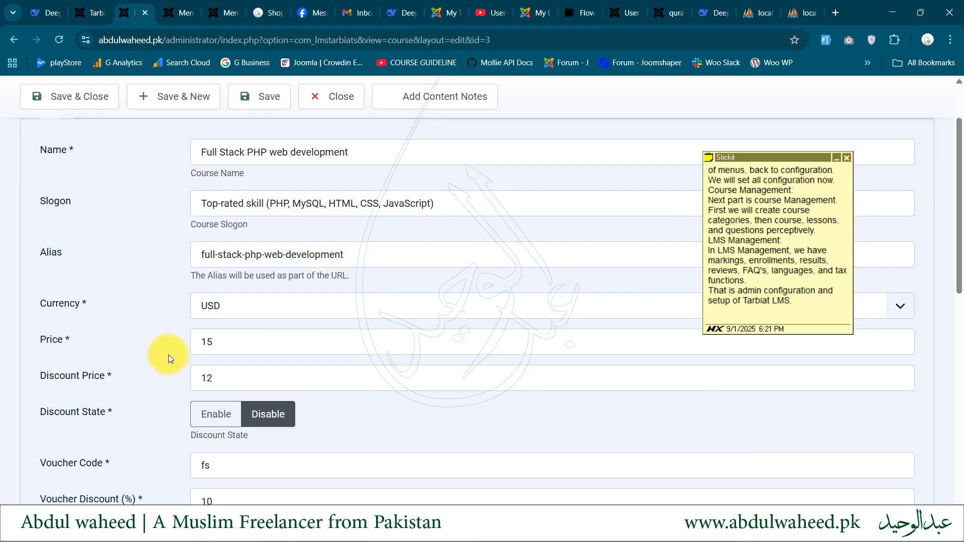
scroll(143, 375, down, 2)
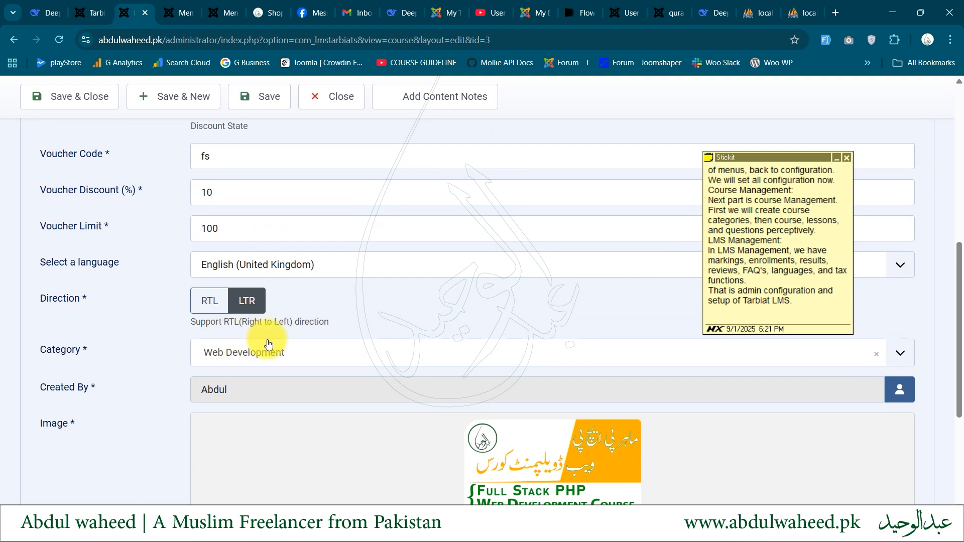
scroll(265, 338, up, 7)
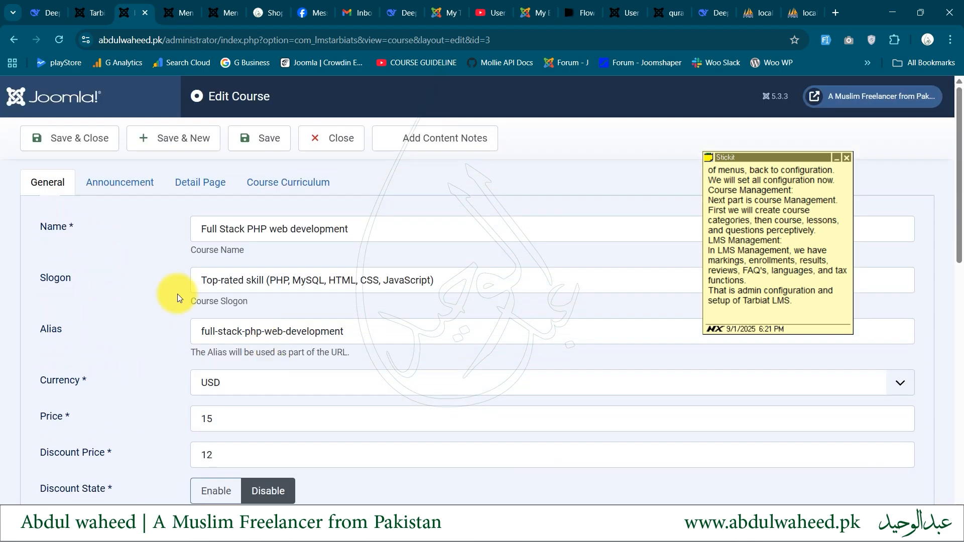
Examine the Full Stack PHP course's curriculum sections, close the course without changes and return to the Course Management area
click(282, 184)
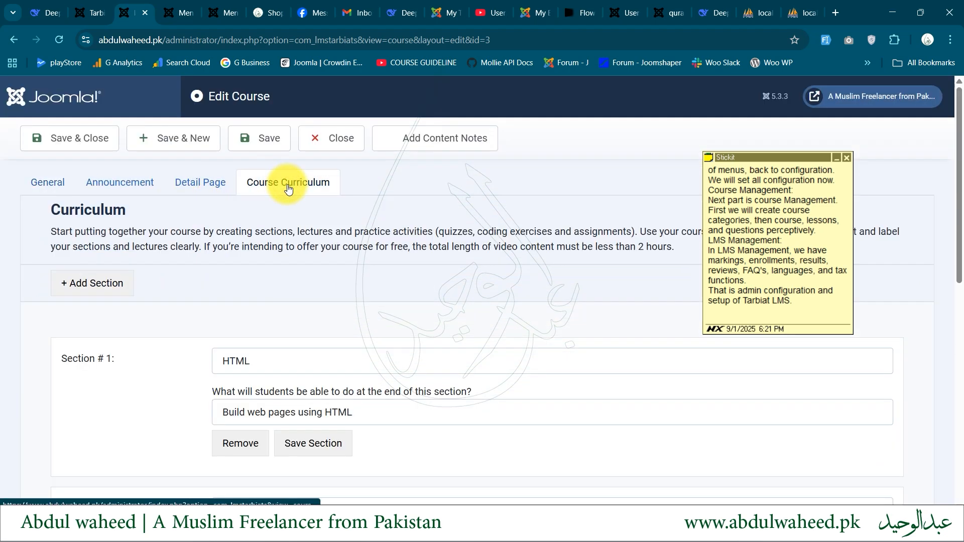
scroll(122, 378, down, 5)
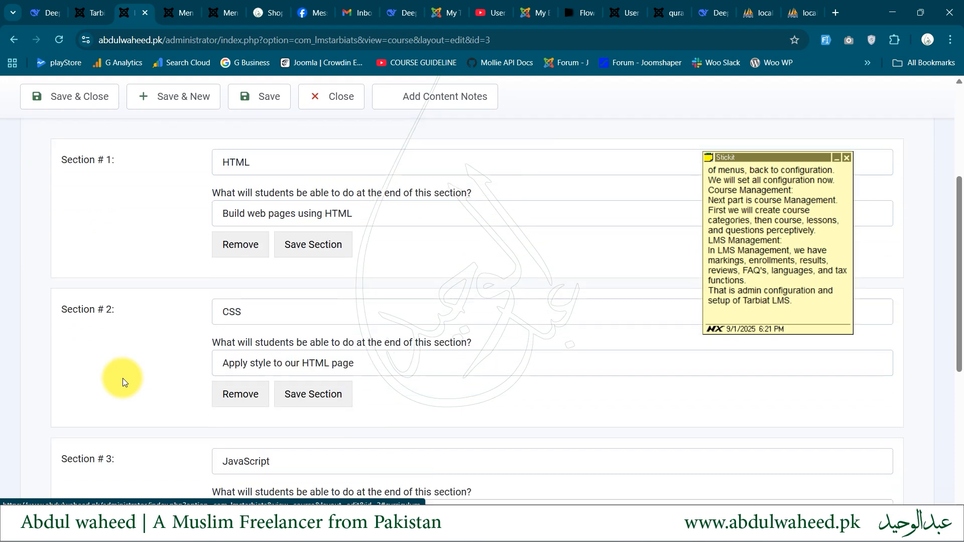
scroll(122, 378, down, 2)
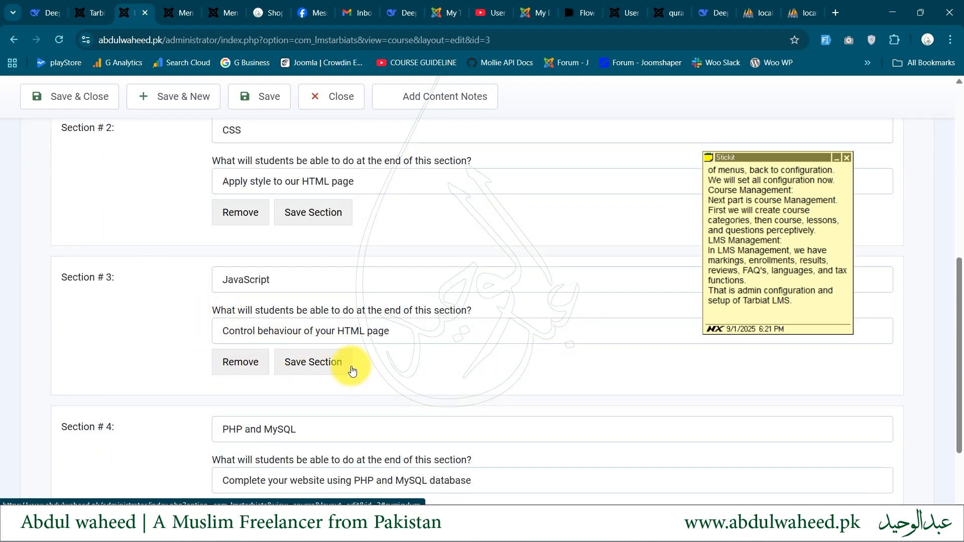
scroll(272, 335, up, 1)
scroll(272, 335, up, 4)
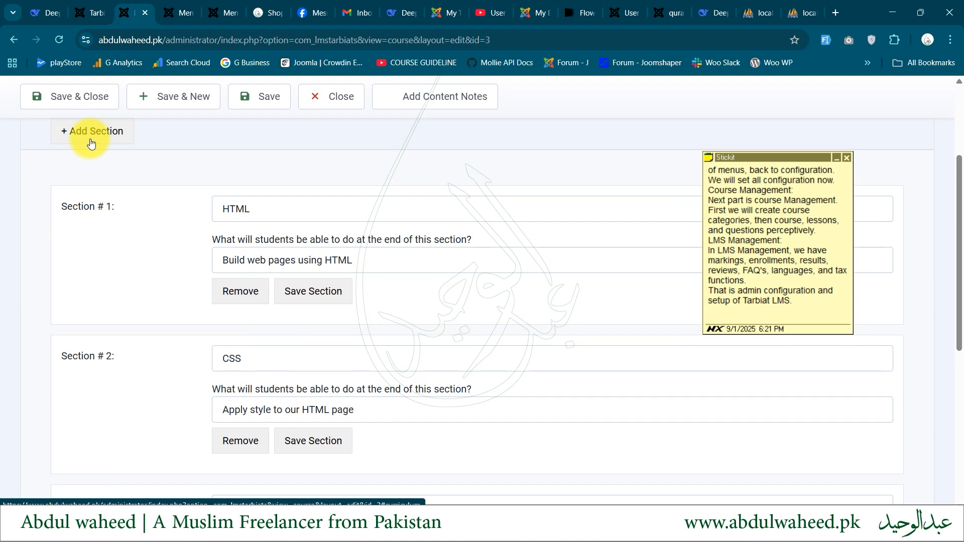
click(353, 98)
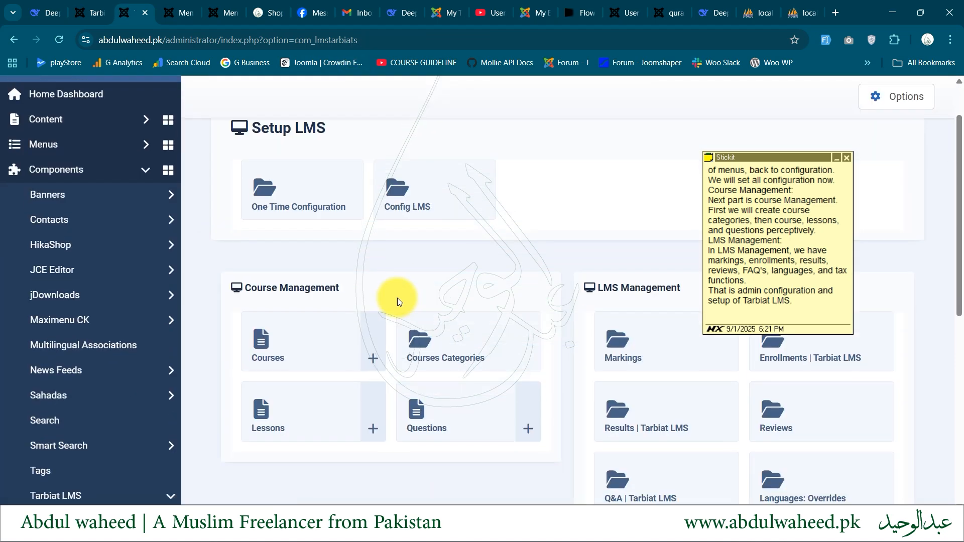
scroll(395, 299, down, 2)
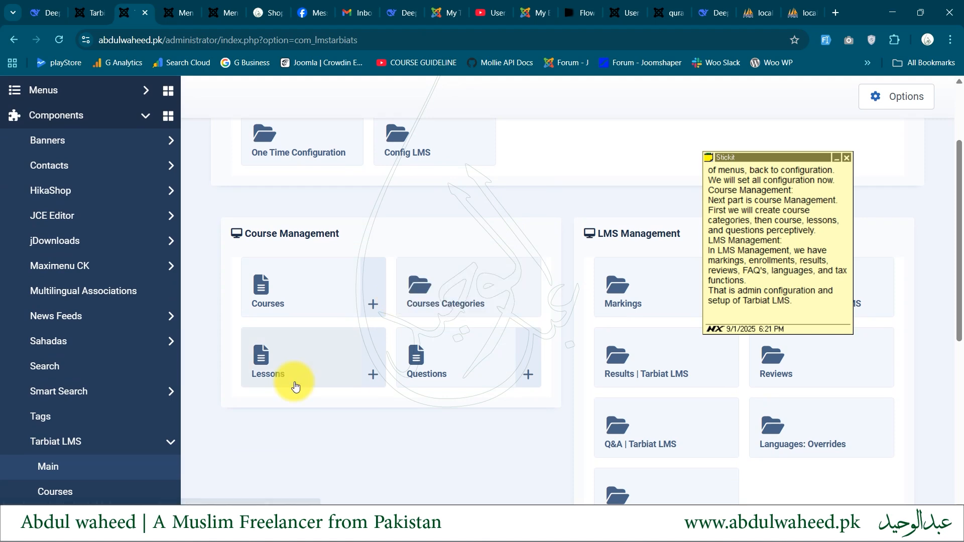
Open the lessons list, start a new lesson and review its free preview, course and section fields
click(256, 358)
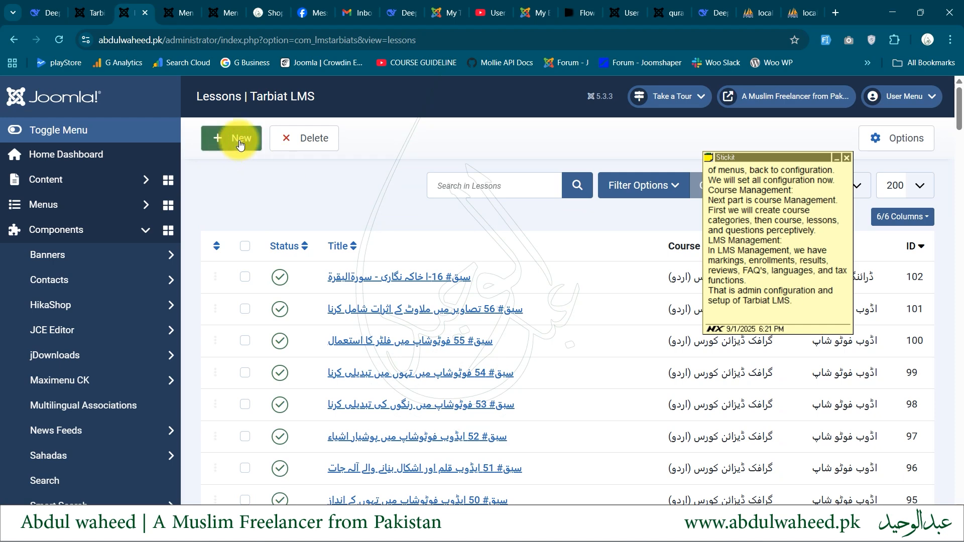
click(239, 143)
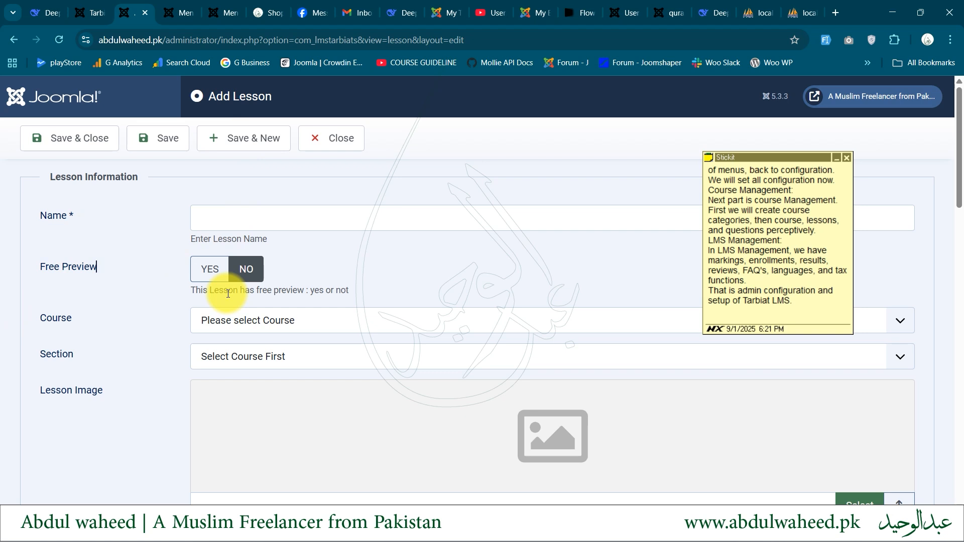
click(206, 319)
click(104, 345)
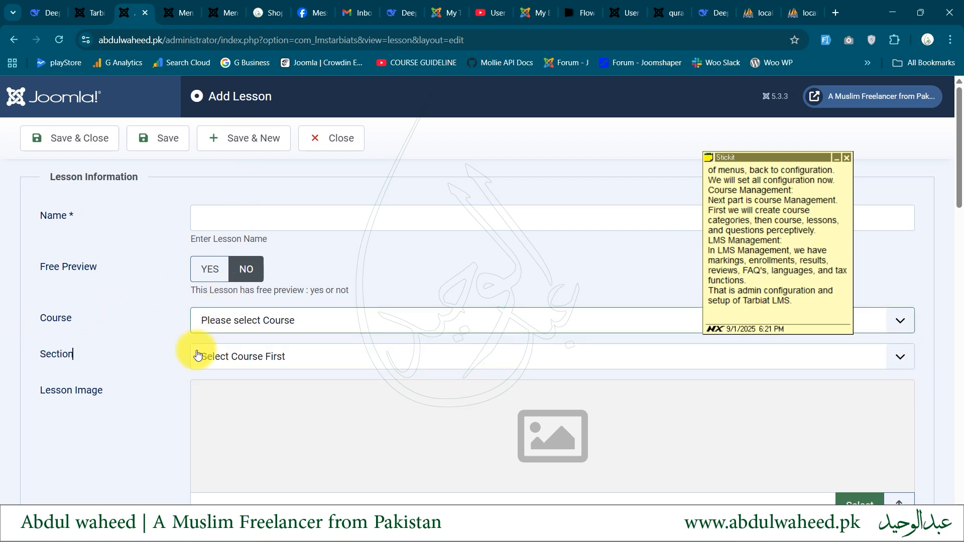
click(208, 355)
click(104, 366)
Examine the intro video source options, the article choices and the intro video URL field of the blank lesson
scroll(103, 366, down, 4)
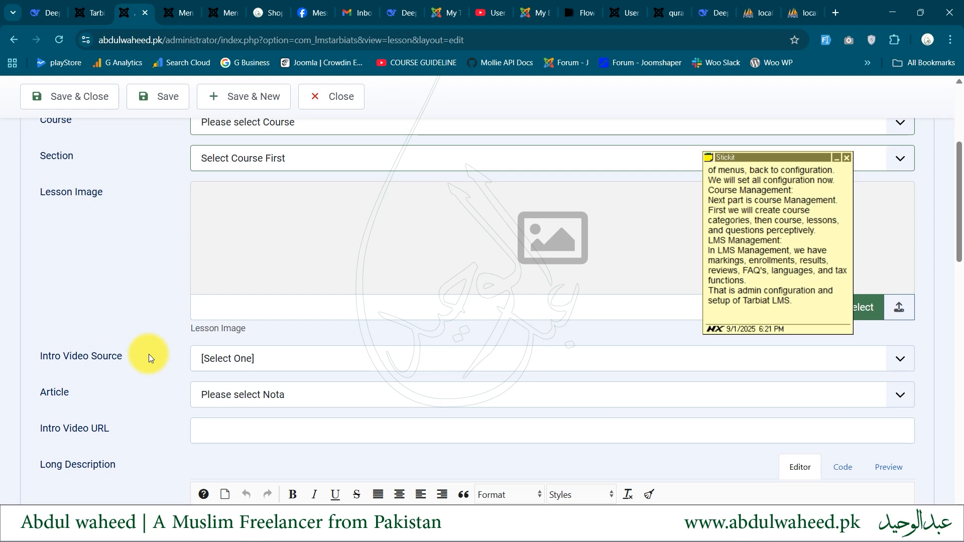
scroll(110, 363, down, 3)
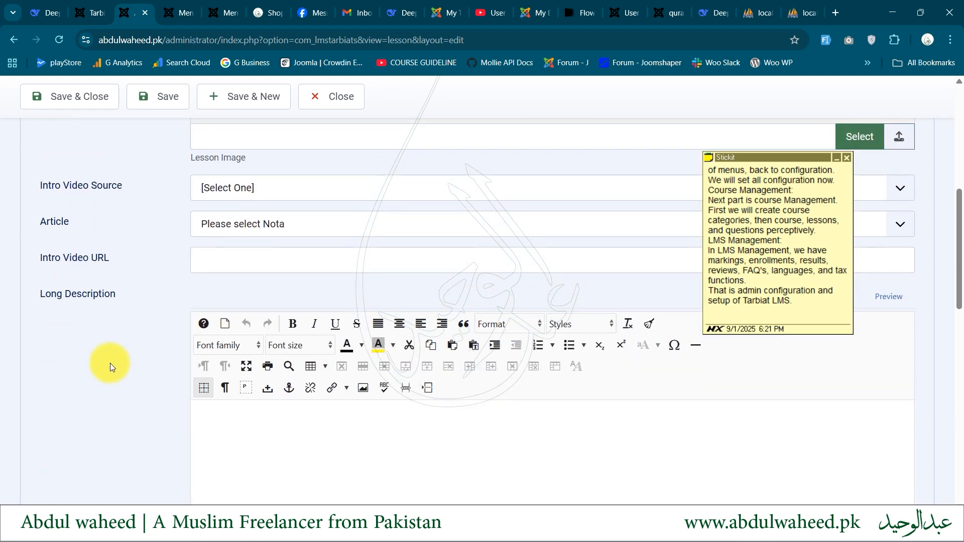
scroll(110, 363, up, 1)
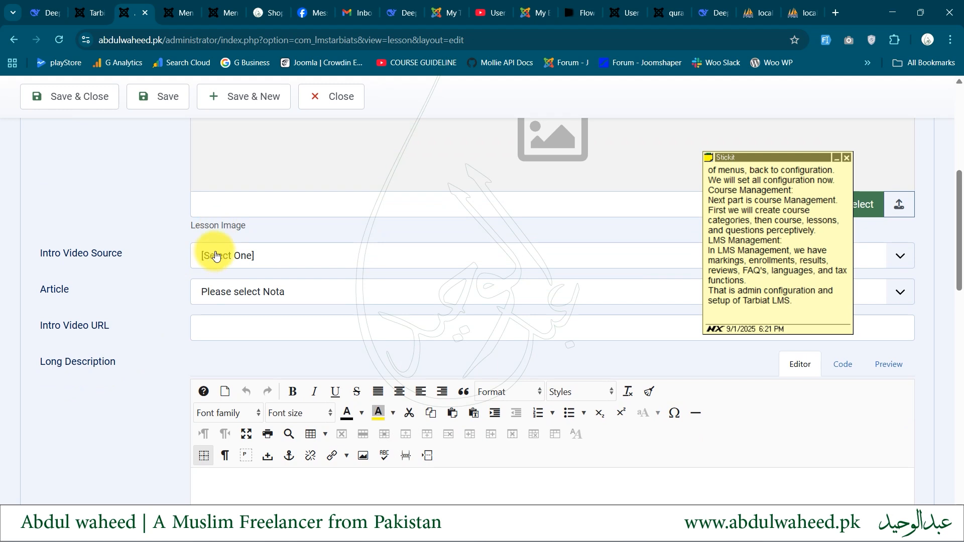
click(239, 261)
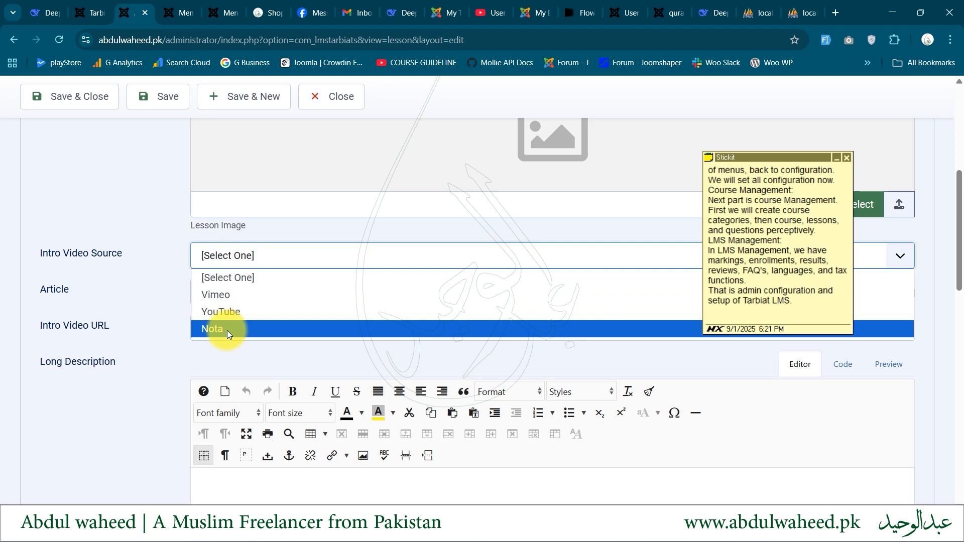
click(131, 289)
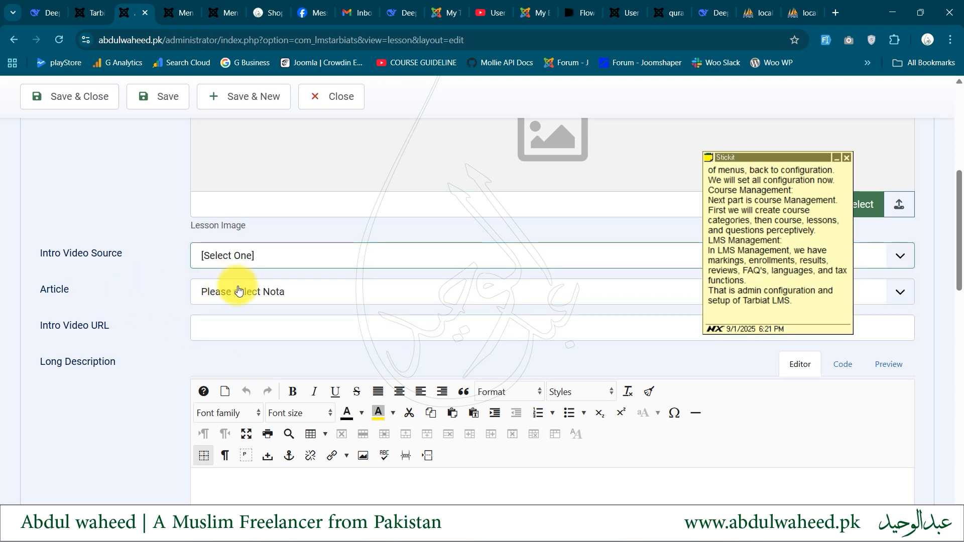
click(236, 255)
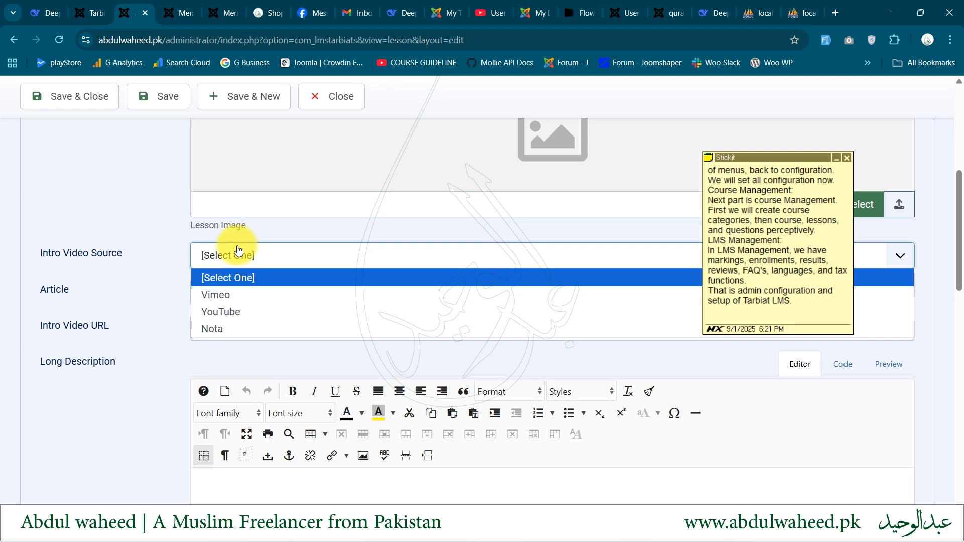
click(179, 325)
click(230, 292)
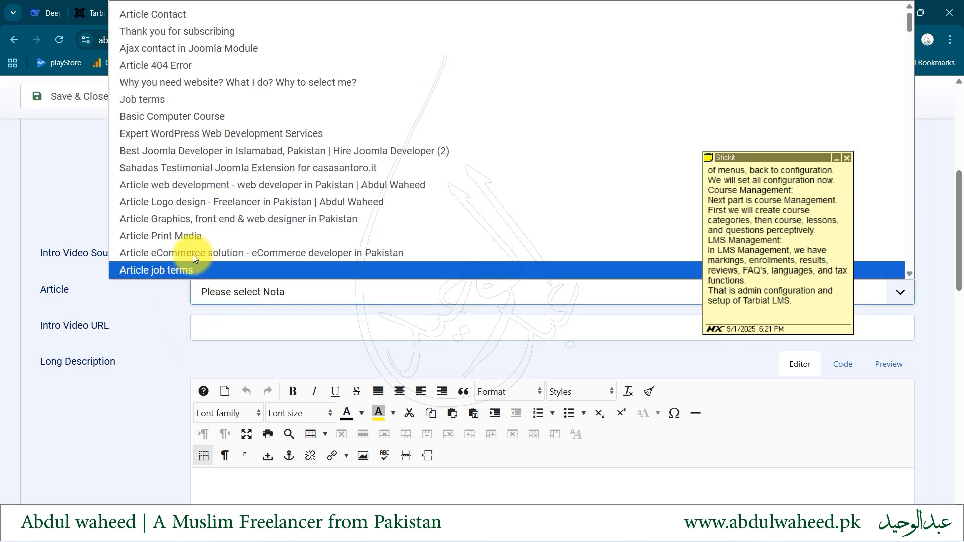
click(95, 288)
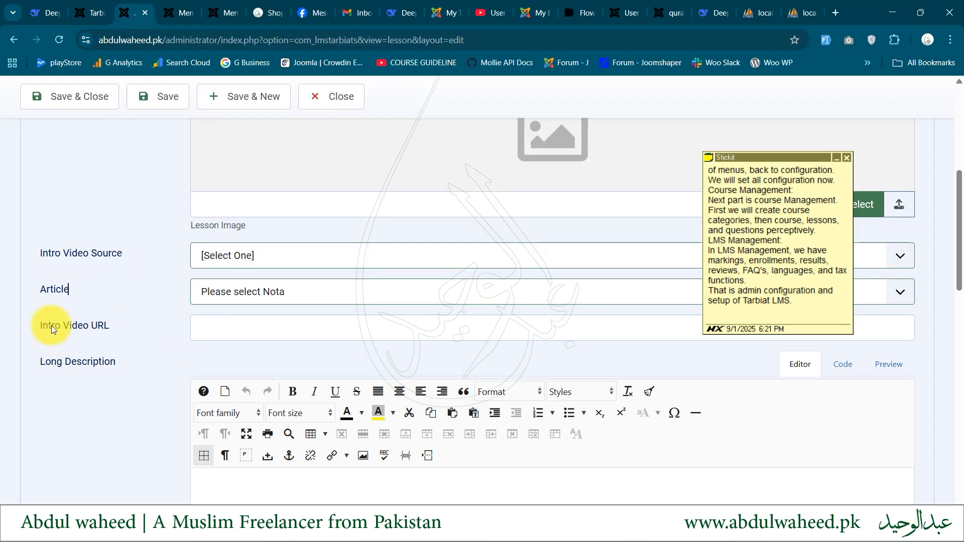
drag(43, 325, 119, 321)
Review the lesson's long description, time duration, ordering, status and downloadable contents, and close the form without saving
scroll(124, 324, down, 3)
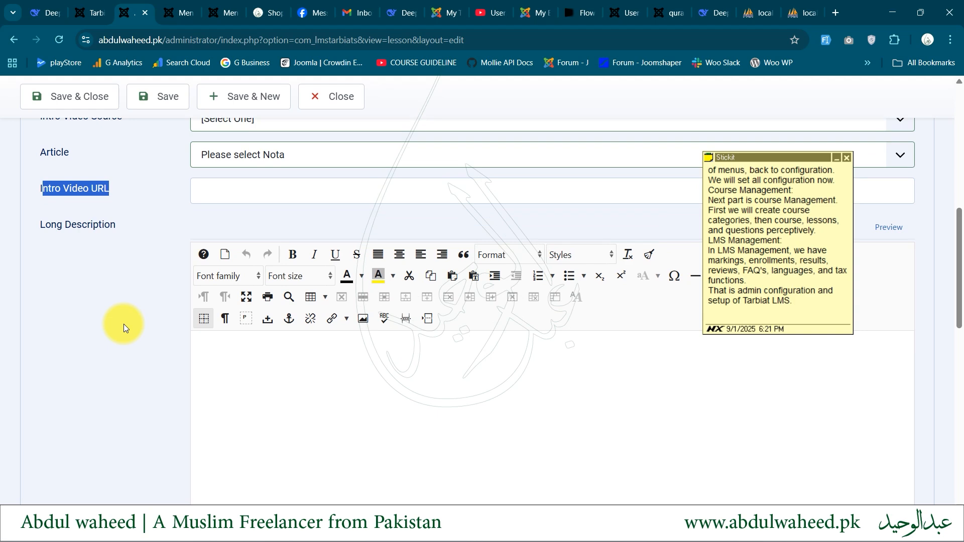
click(53, 242)
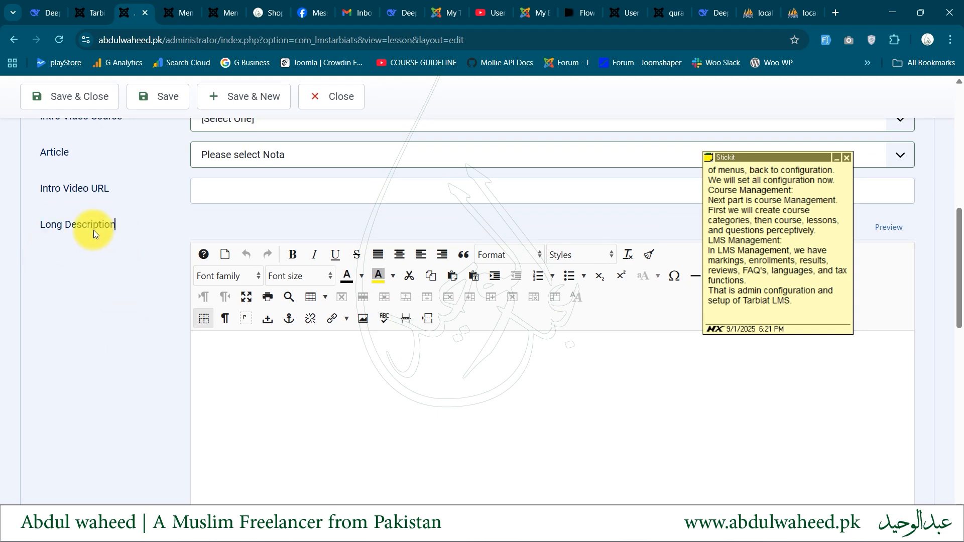
scroll(79, 272, down, 7)
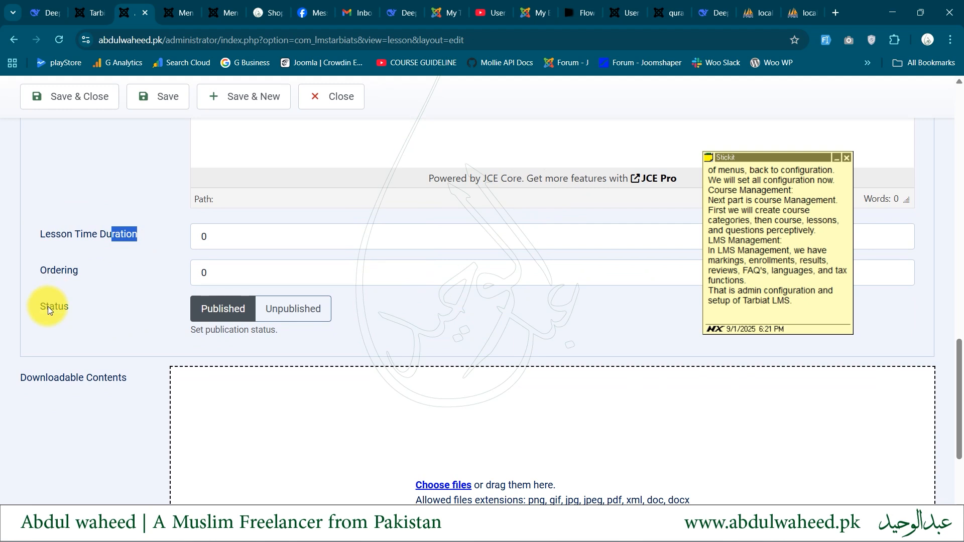
scroll(48, 307, down, 3)
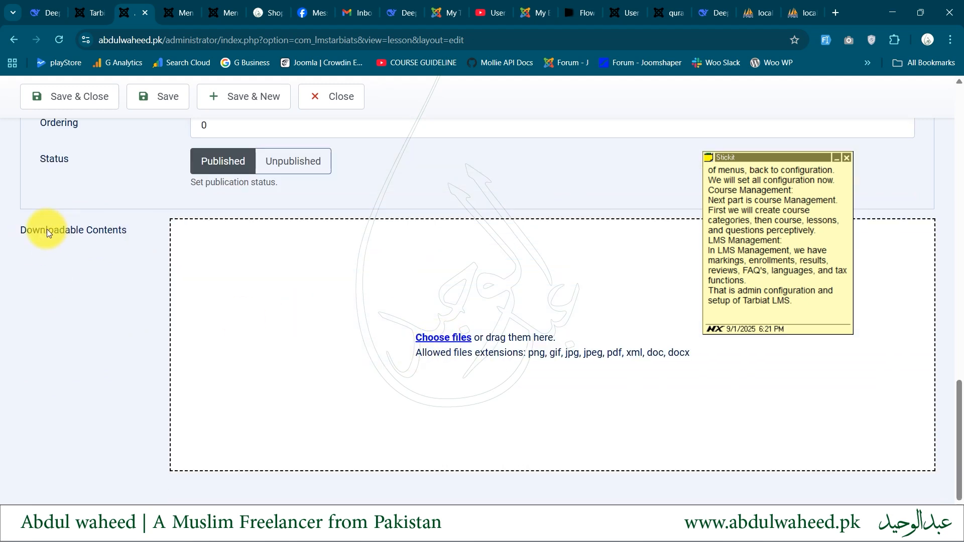
scroll(123, 239, up, 15)
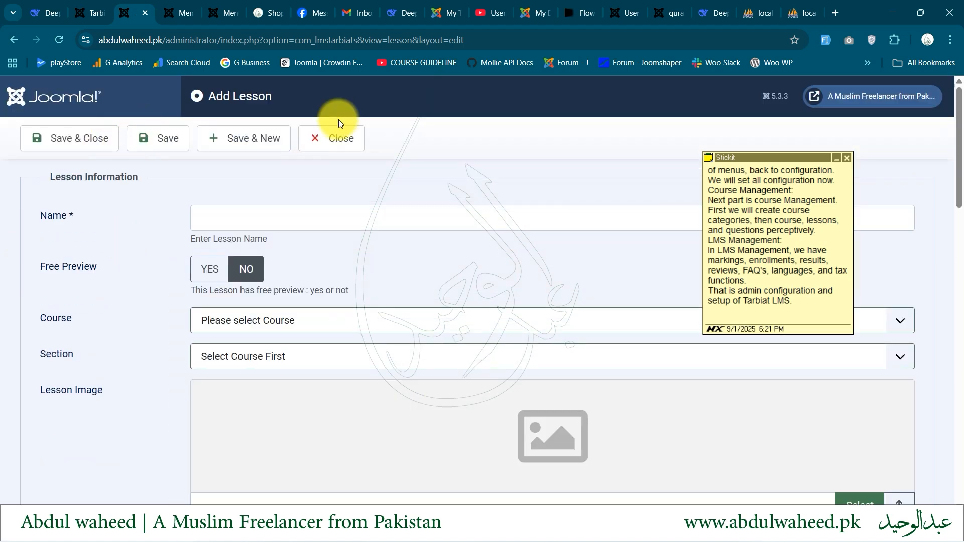
click(333, 137)
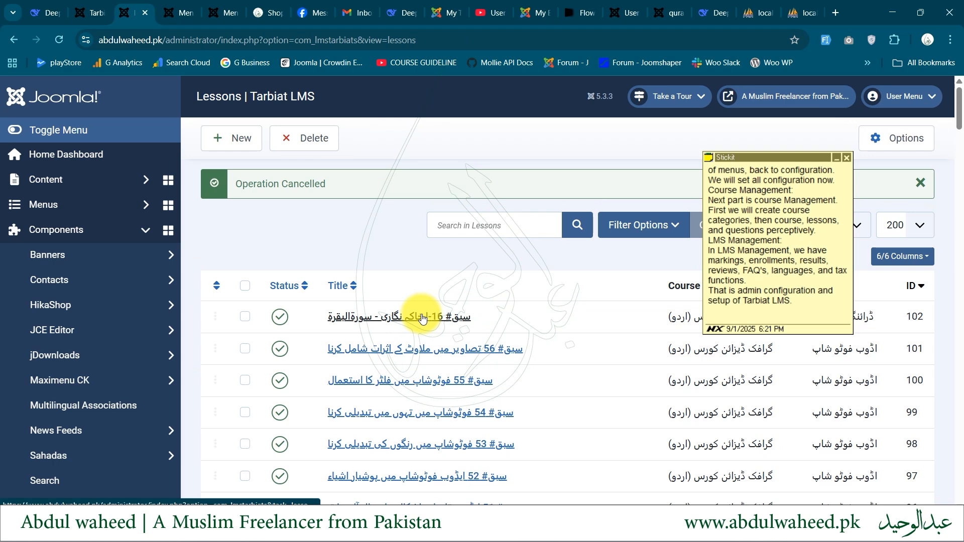
Check the course choices in the lessons list's filter and return to the Tarbiat LMS main page
click(620, 217)
click(305, 259)
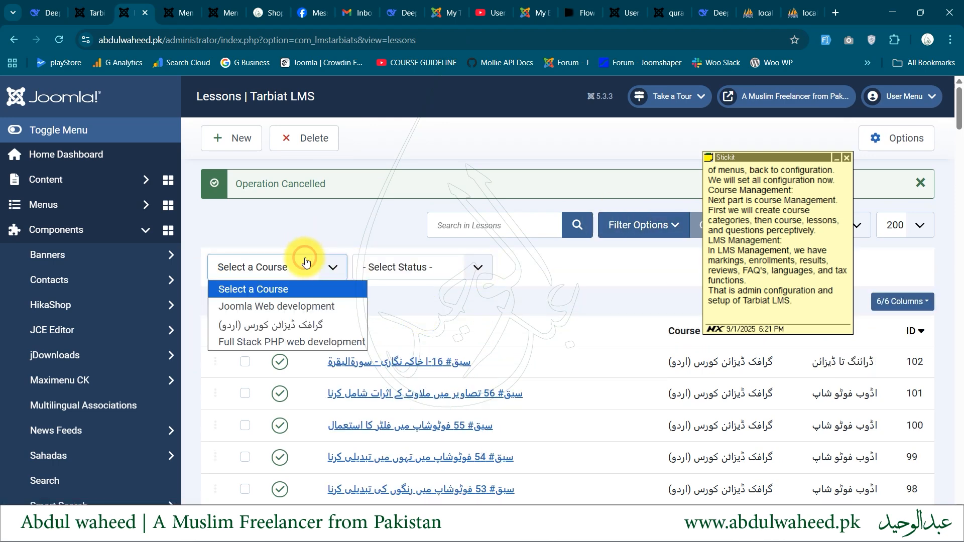
click(309, 253)
click(310, 256)
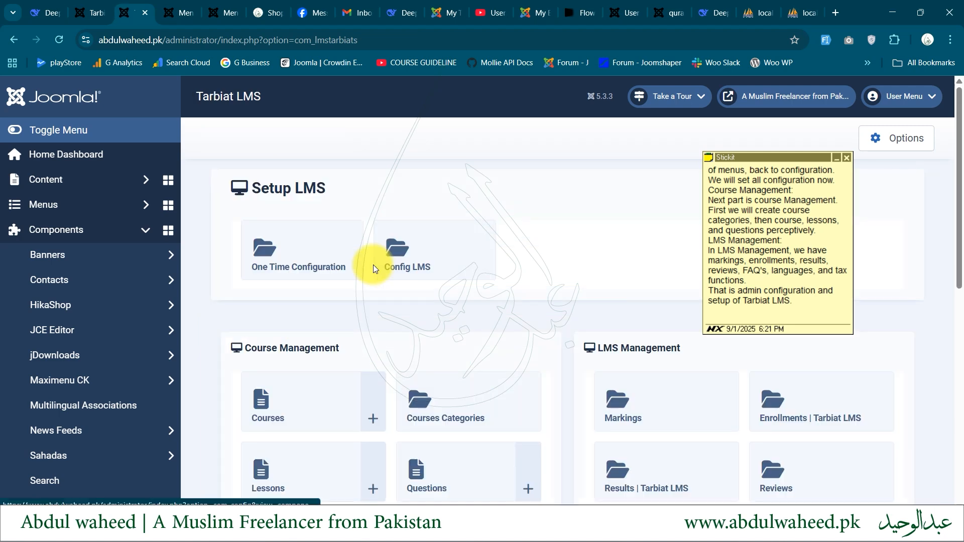
Open the "What is Joomla?" question from the questions list and view the available question types
scroll(357, 279, down, 3)
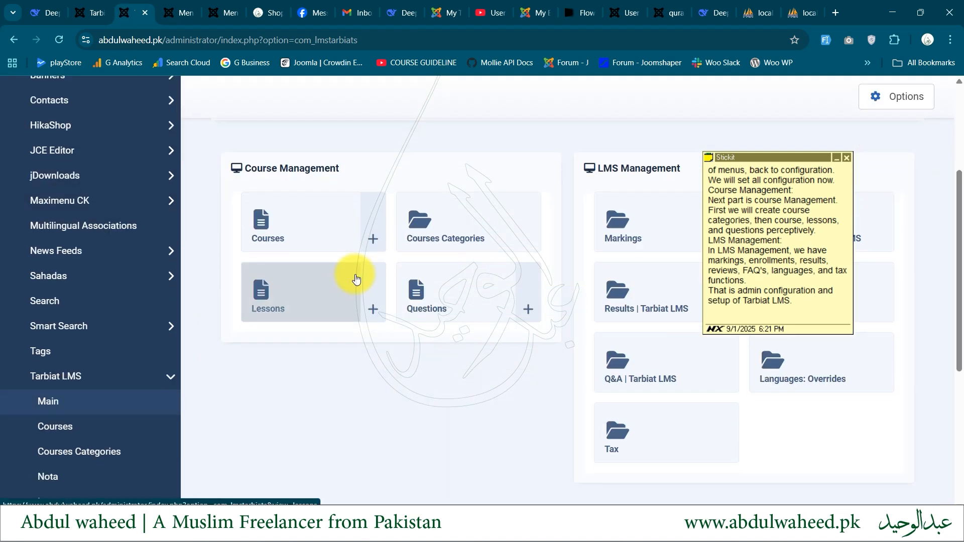
click(449, 294)
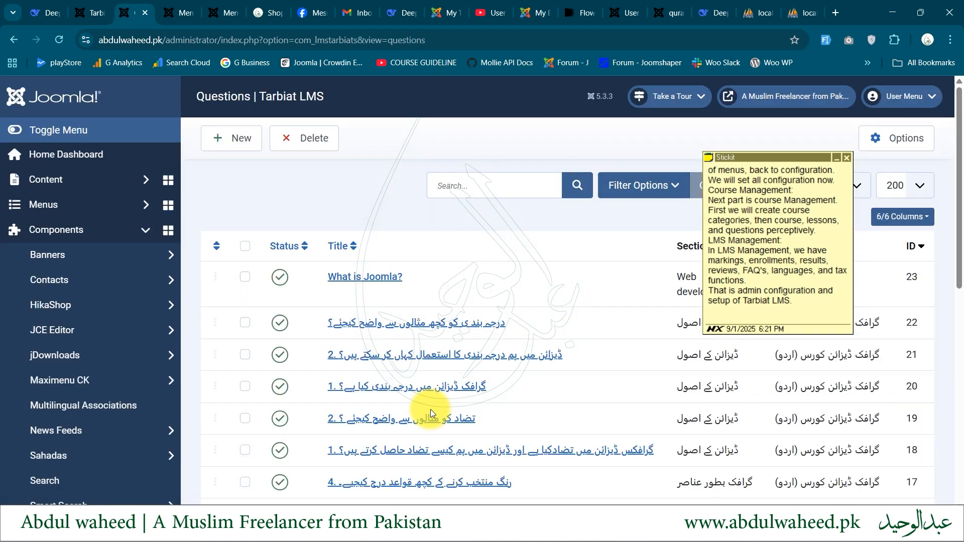
click(345, 281)
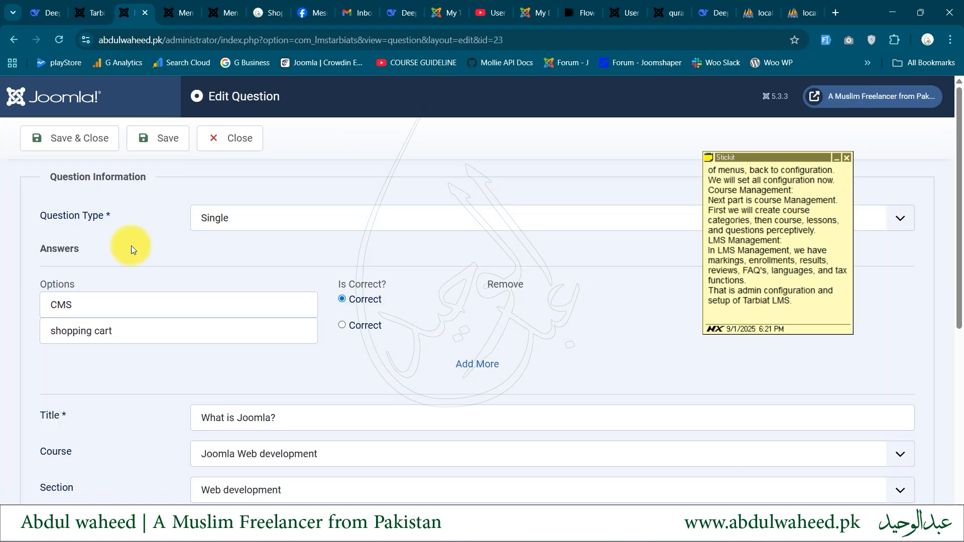
click(211, 219)
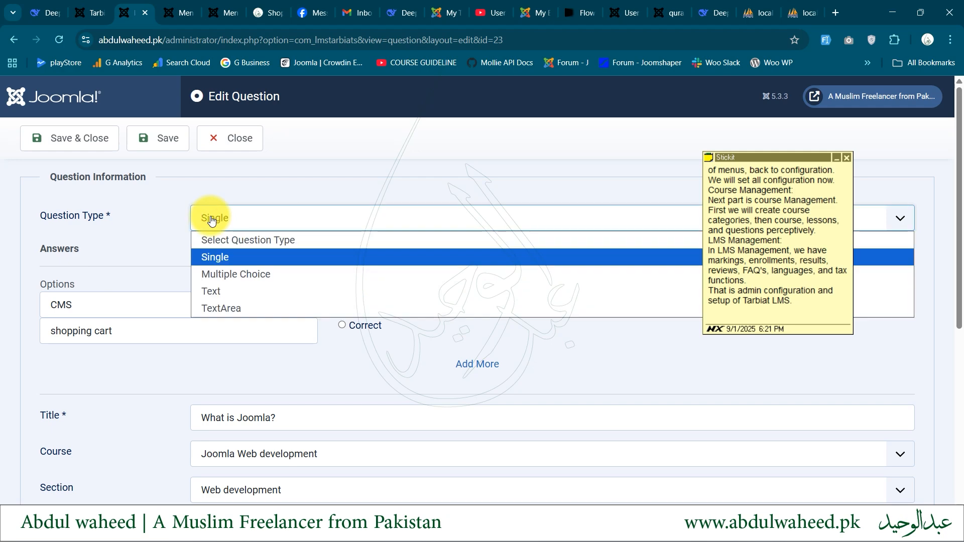
click(211, 219)
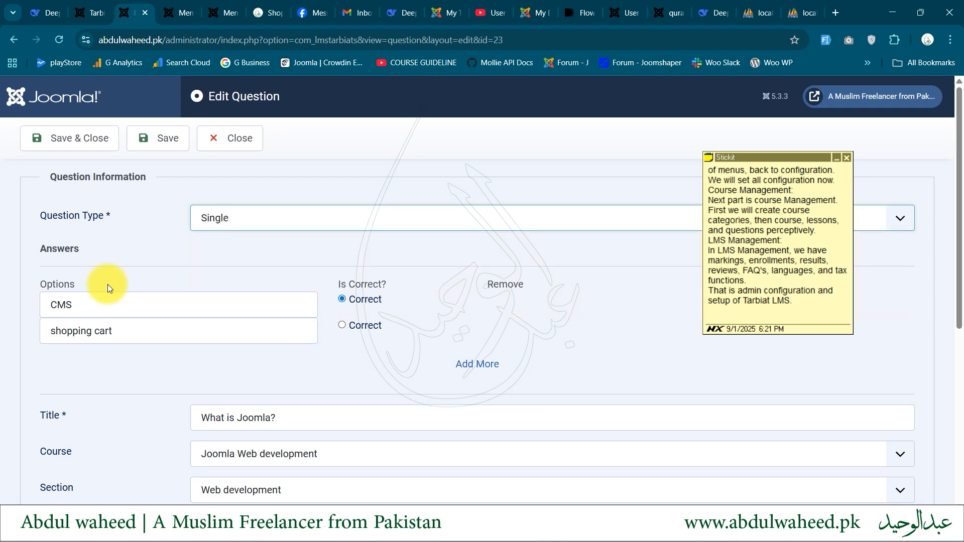
Review the question's answer options, title, course, section, lesson, image, ordering and status fields, and close it without changes
scroll(134, 361, down, 3)
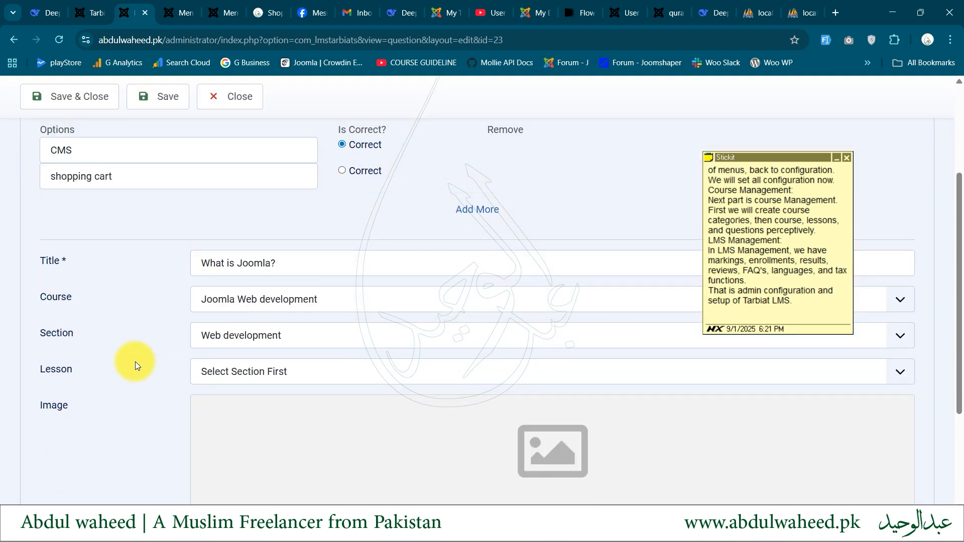
scroll(354, 191, up, 2)
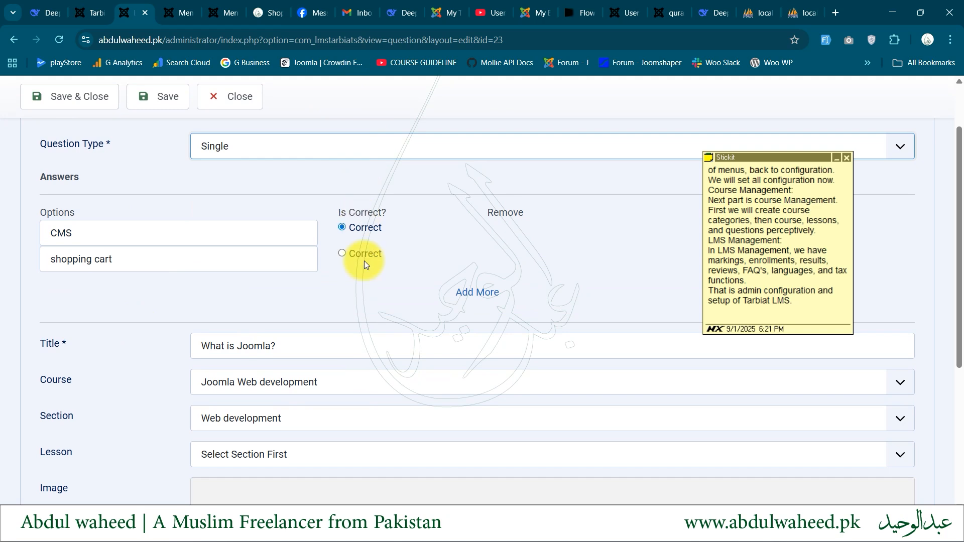
scroll(320, 311, down, 3)
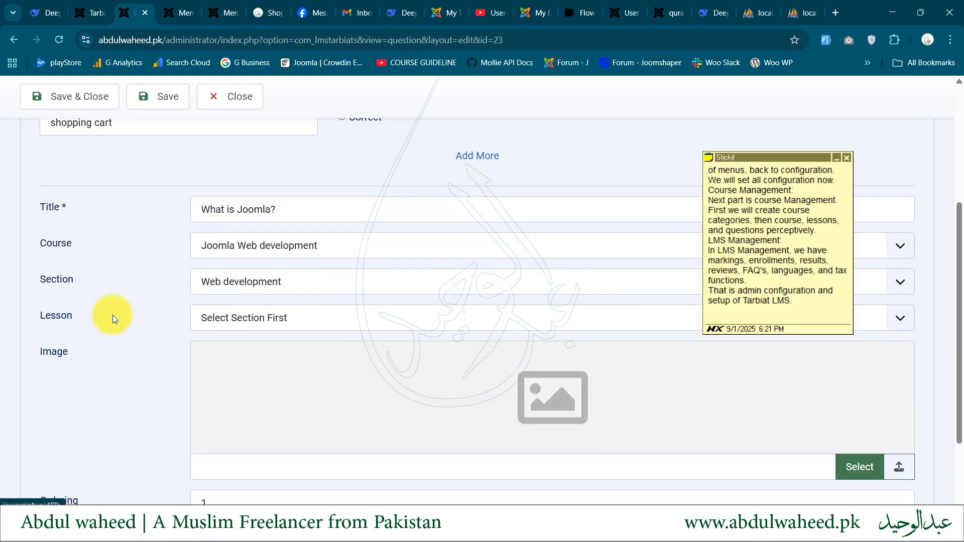
scroll(103, 273, down, 1)
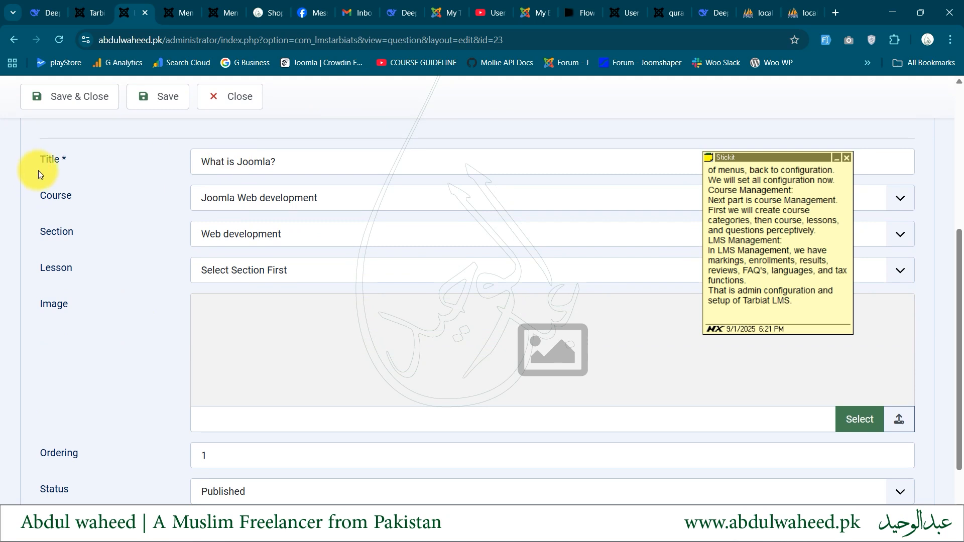
double_click(53, 232)
drag(50, 268, 80, 266)
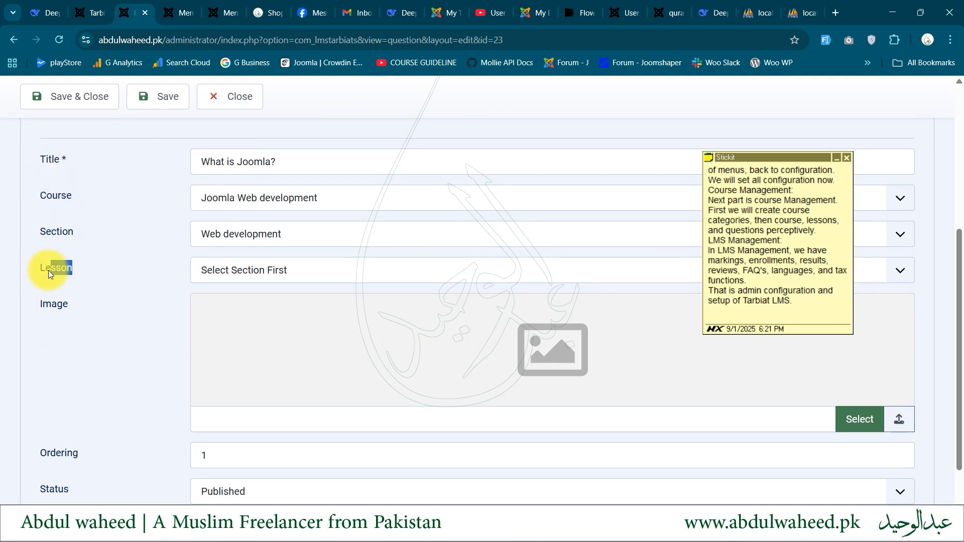
drag(30, 194, 77, 226)
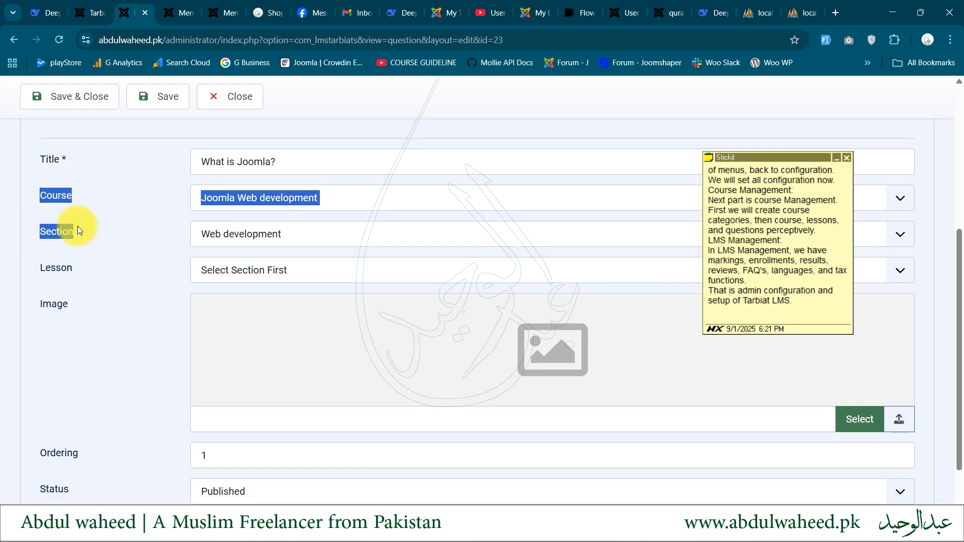
scroll(134, 432, down, 2)
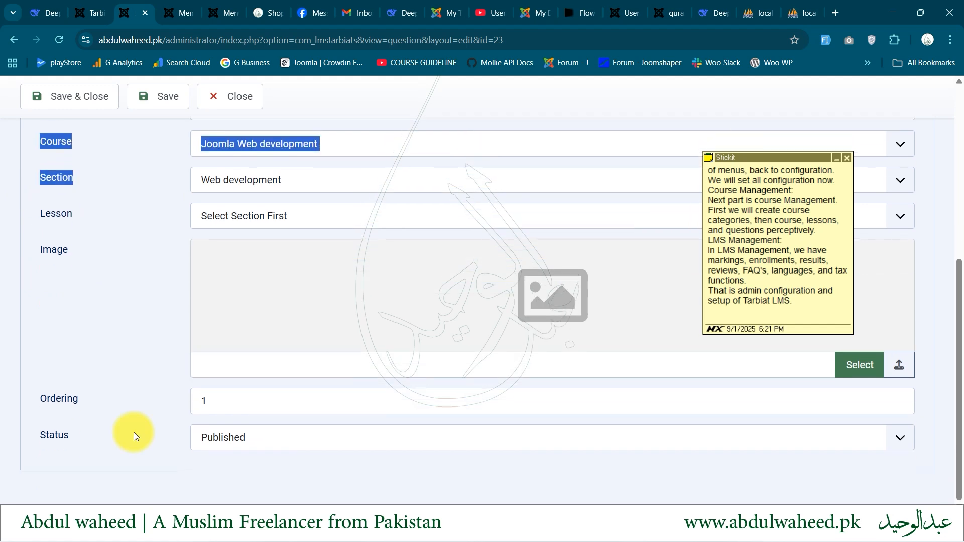
scroll(133, 432, up, 4)
click(239, 98)
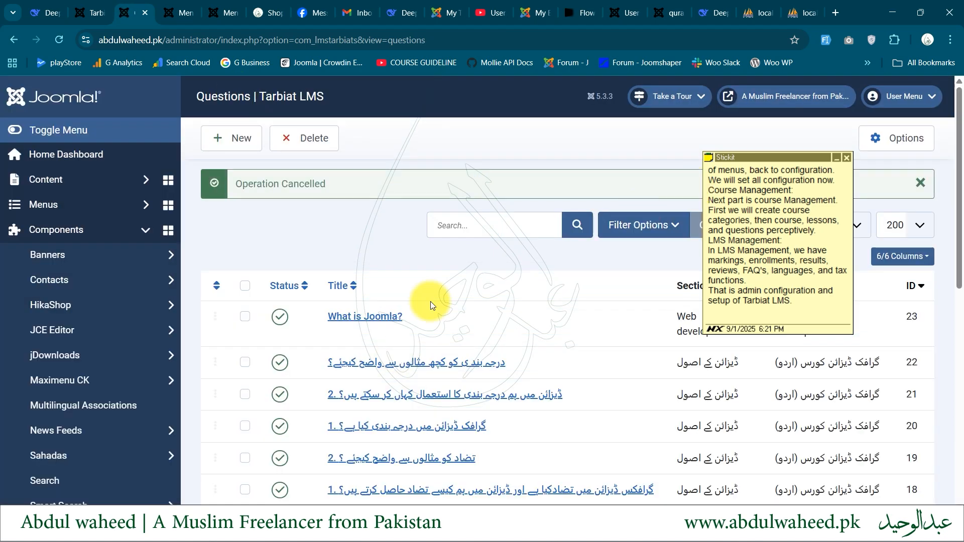
Return to the Tarbiat LMS main page and move the sticky note away from the LMS Management heading
scroll(75, 389, down, 7)
click(38, 235)
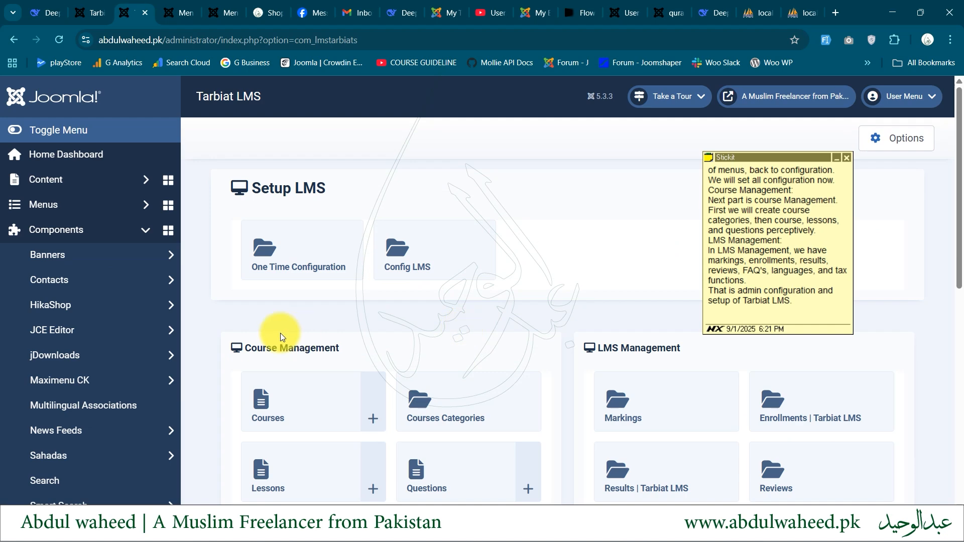
drag(282, 338, 318, 340)
scroll(318, 345, down, 2)
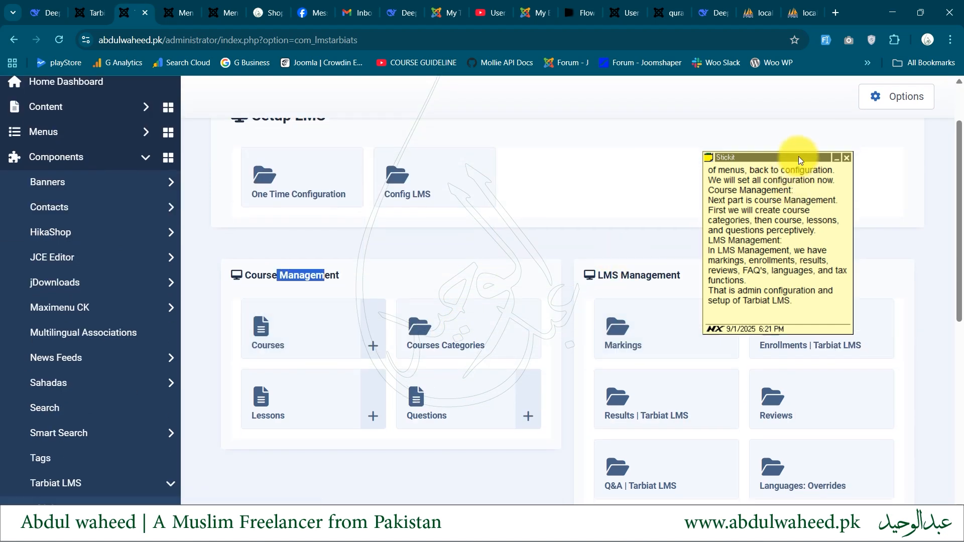
drag(798, 156, 845, 105)
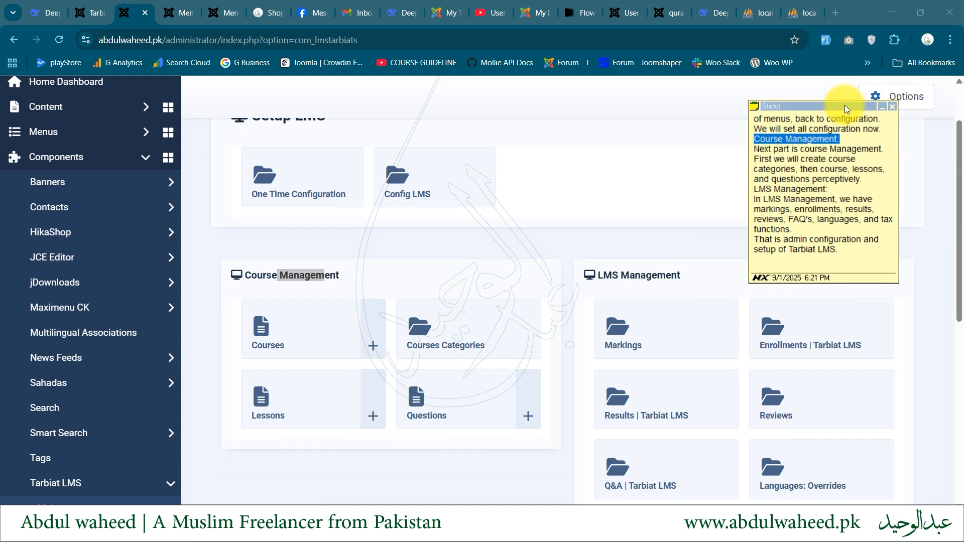
Look over the LMS Management tiles: Markings, Enrollments, Results, Reviews, Q&A, Languages: Overrides and Tax
scroll(688, 293, down, 1)
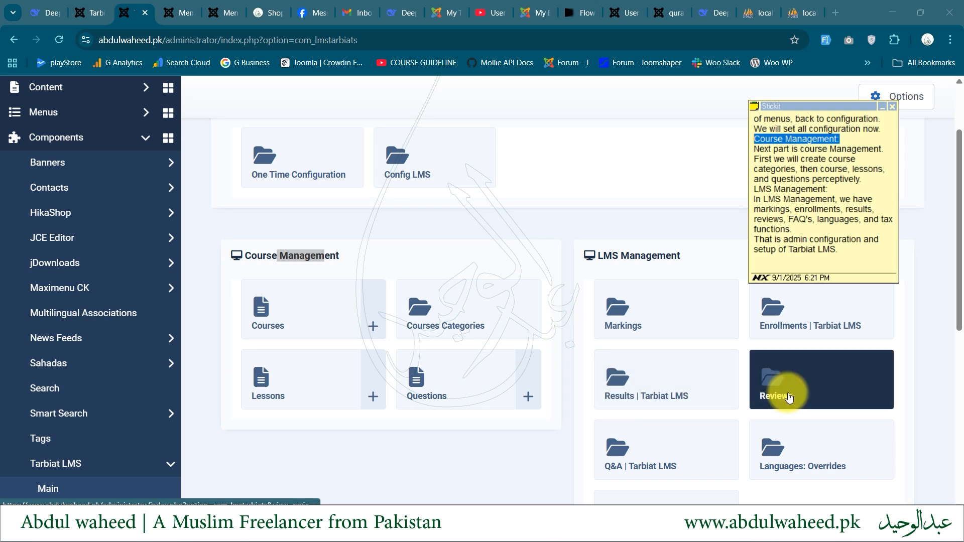
scroll(640, 467, down, 1)
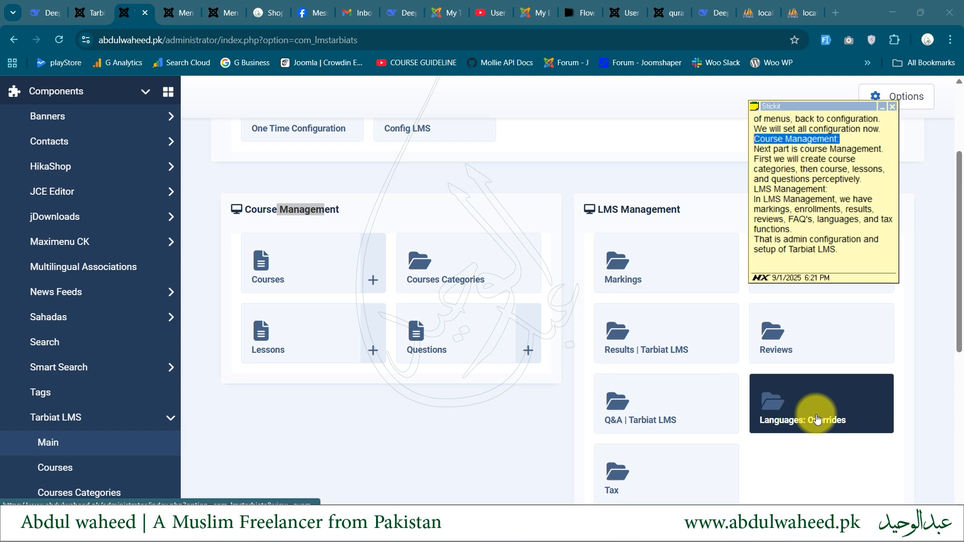
scroll(596, 429, down, 2)
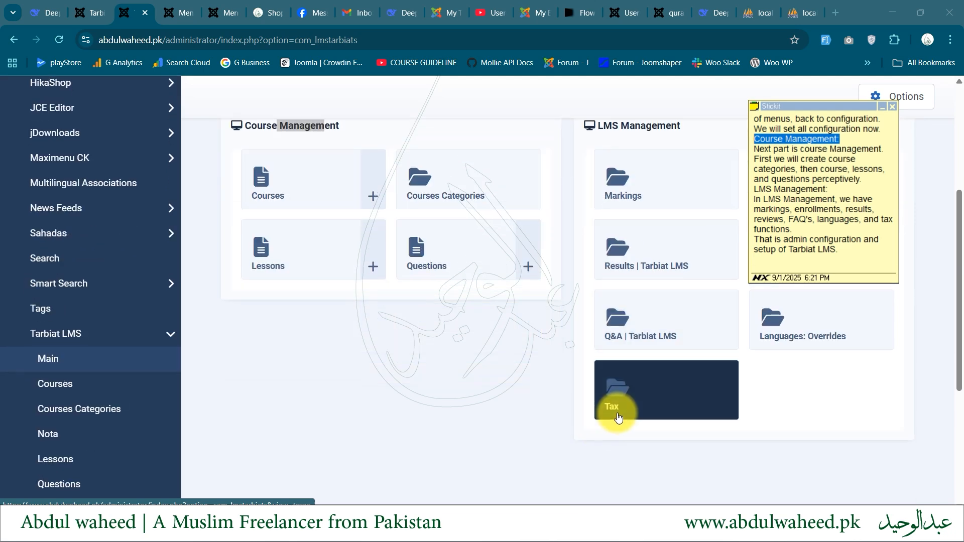
scroll(618, 418, up, 2)
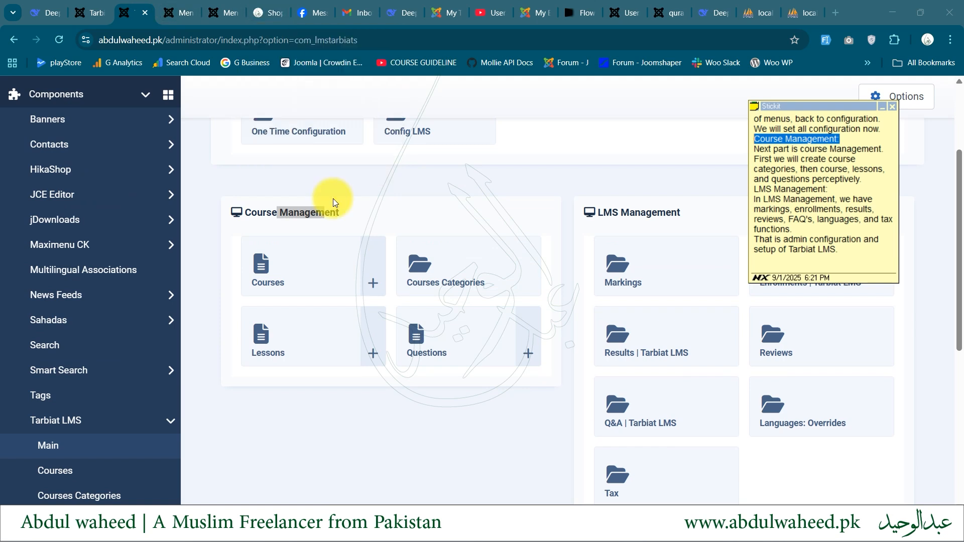
scroll(333, 201, up, 1)
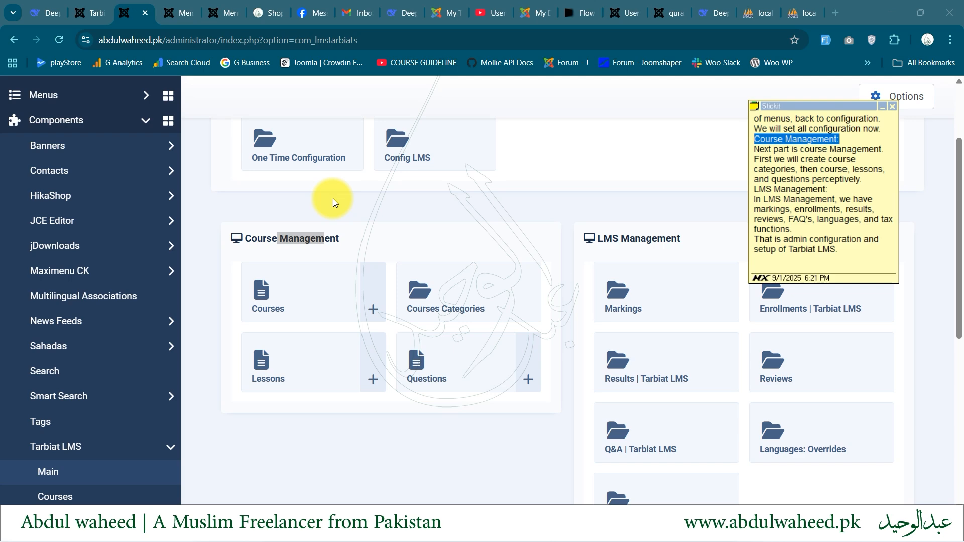
Open the public website's Learning page and look over the Full Stack PHP, Joomla and Graphic Design course offers
click(258, 8)
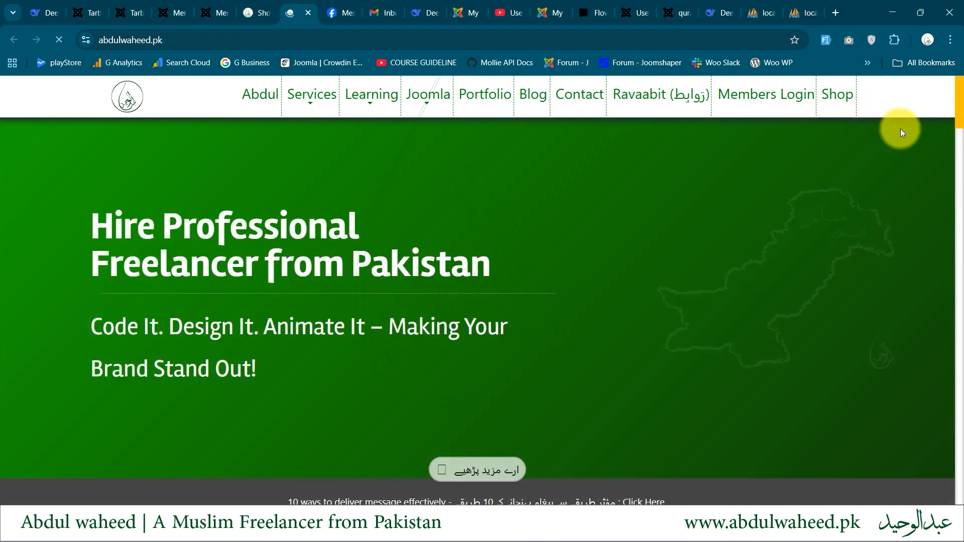
click(375, 91)
scroll(308, 310, down, 2)
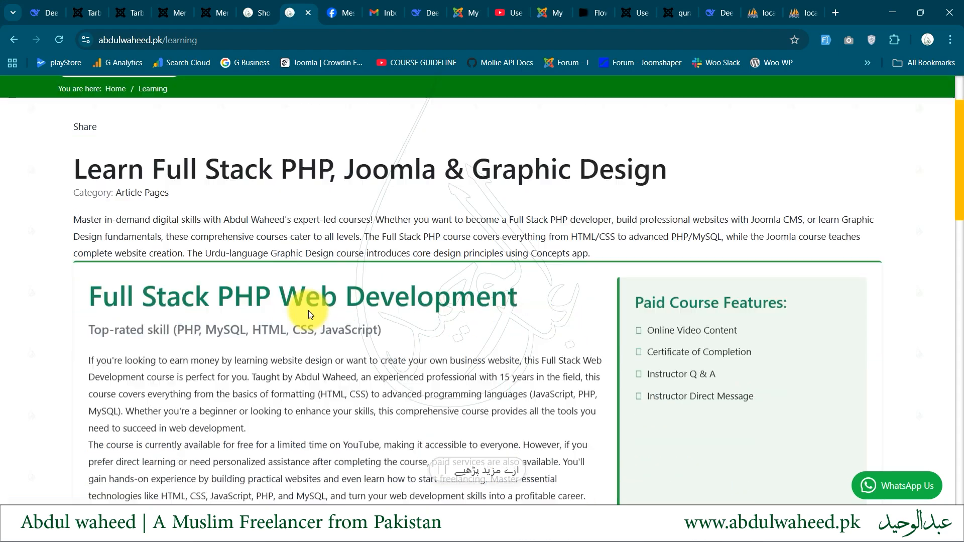
scroll(308, 311, down, 5)
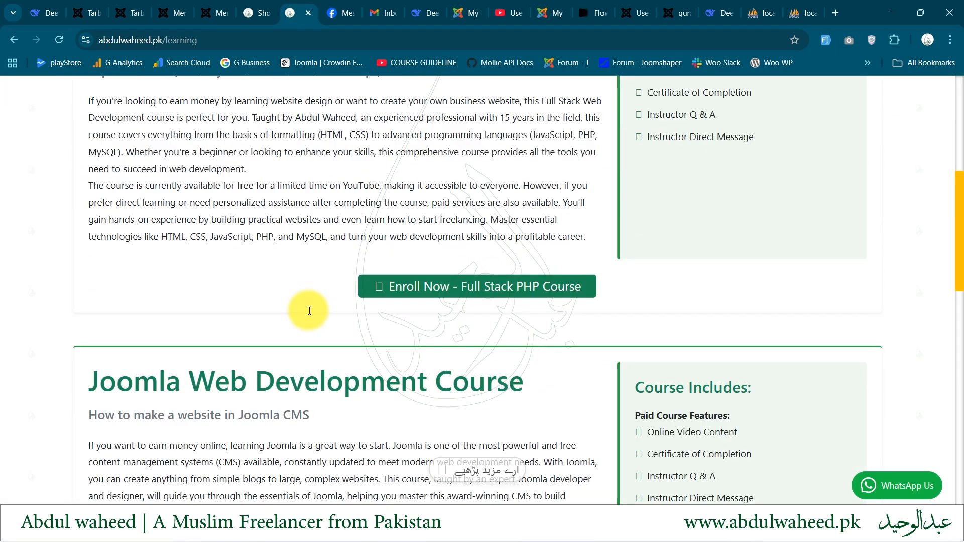
scroll(309, 310, down, 10)
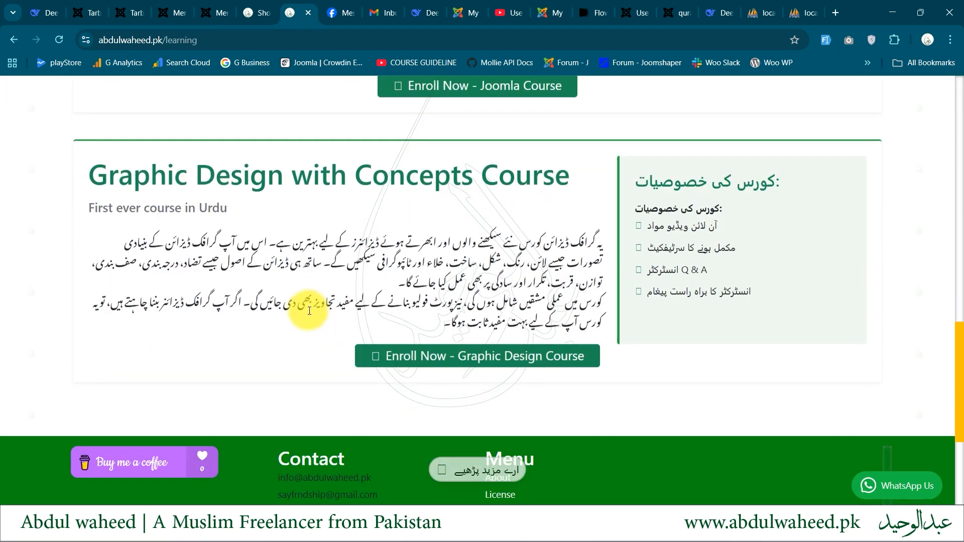
scroll(308, 310, up, 17)
scroll(308, 252, down, 3)
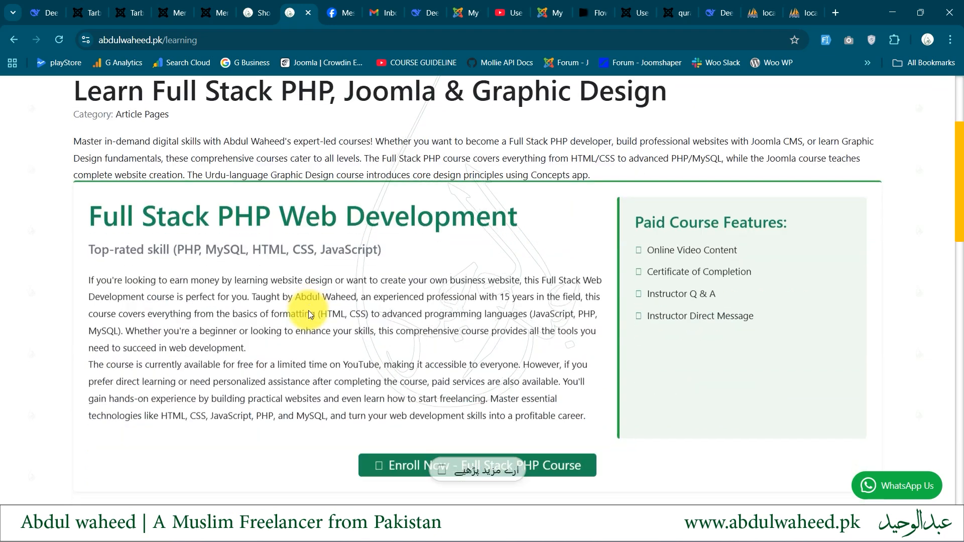
Review the Full Stack PHP offer and open the enrollment pages of the Full Stack PHP and Graphic Design courses
scroll(310, 315, down, 2)
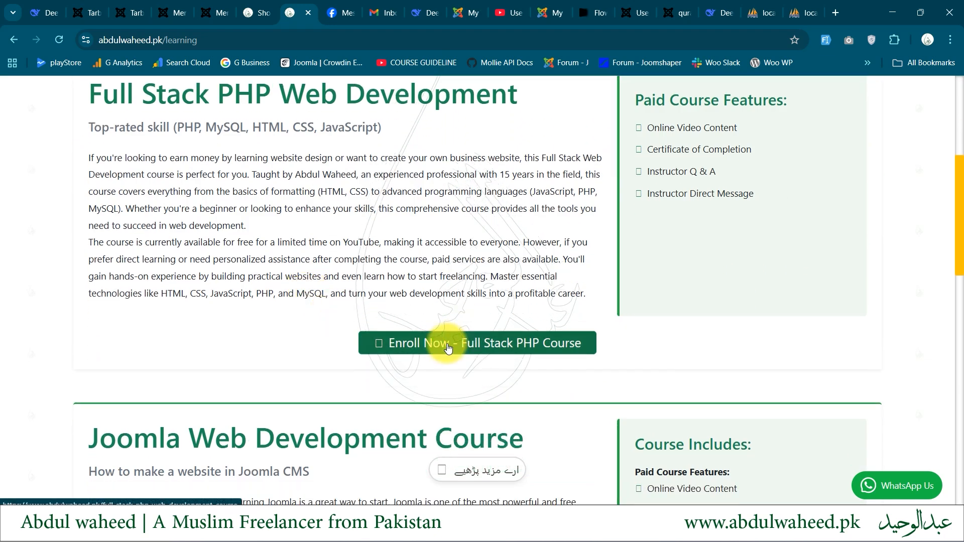
drag(175, 127, 346, 292)
click(346, 292)
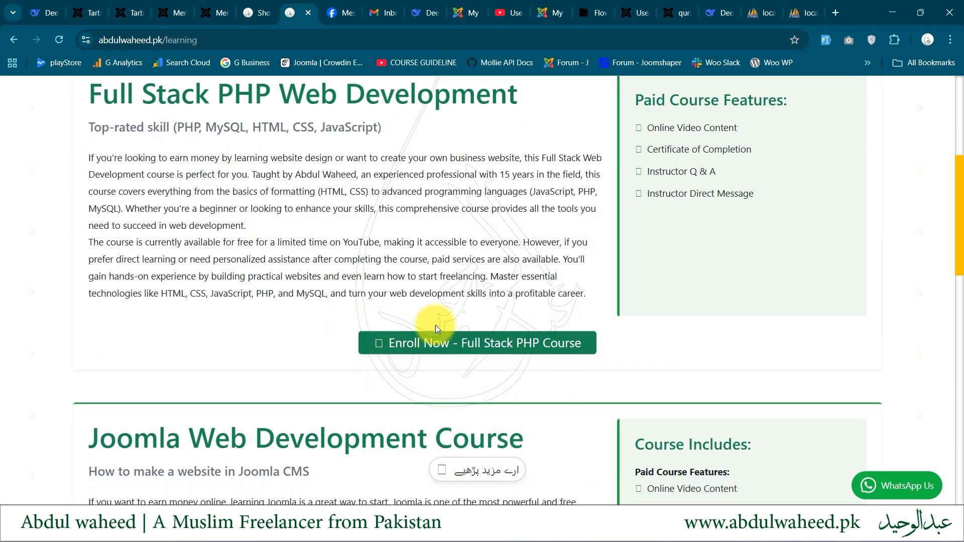
scroll(441, 348, up, 5)
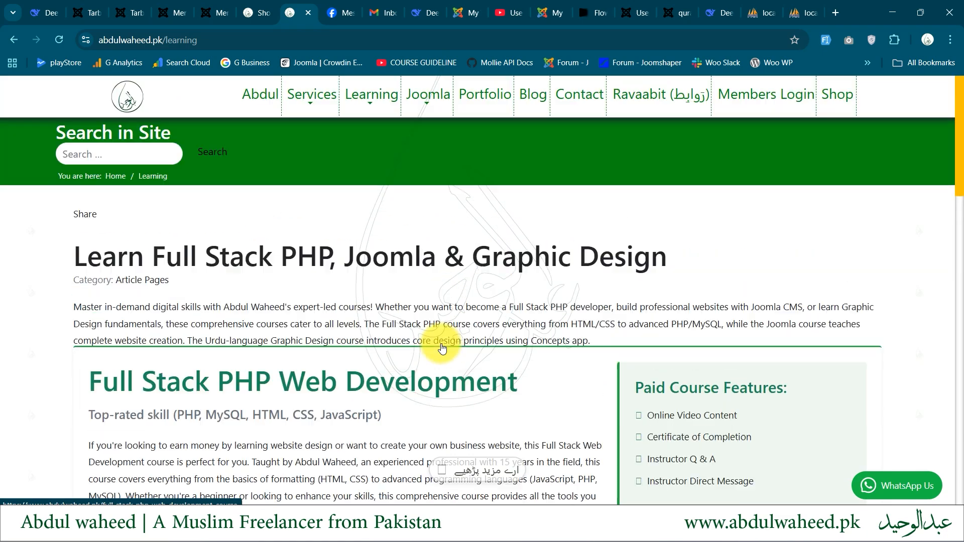
scroll(439, 344, down, 4)
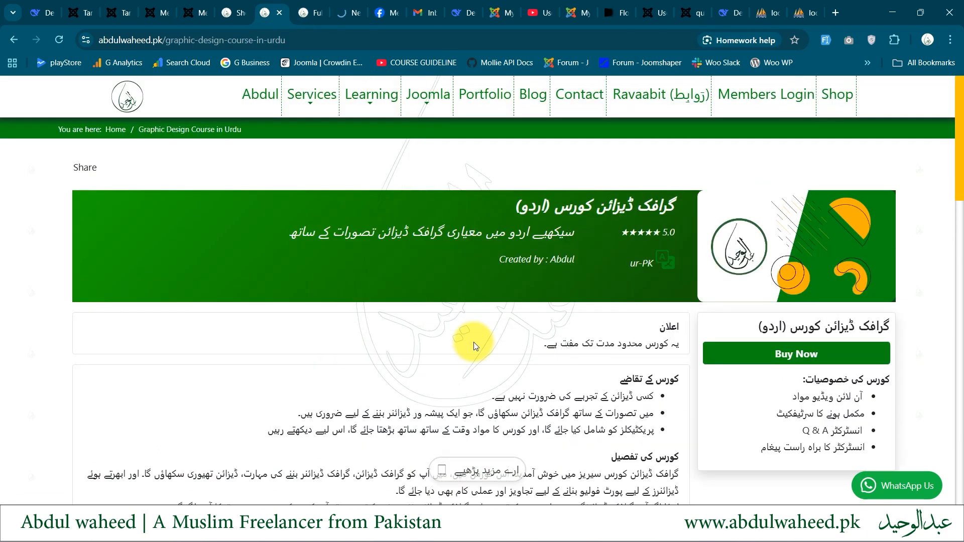
Review the Graphic Design course page's requirements, details, FAQ and student reviews
scroll(474, 342, down, 1)
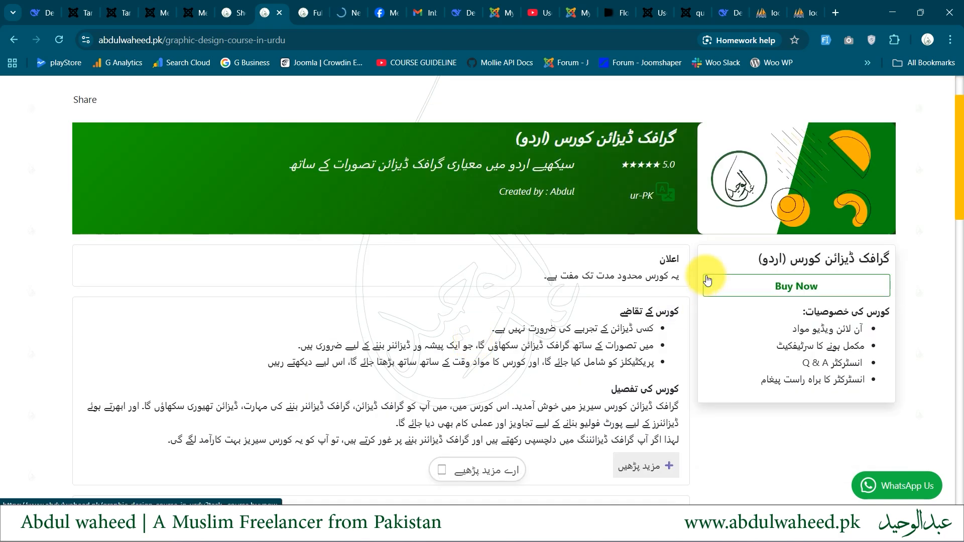
scroll(707, 279, down, 3)
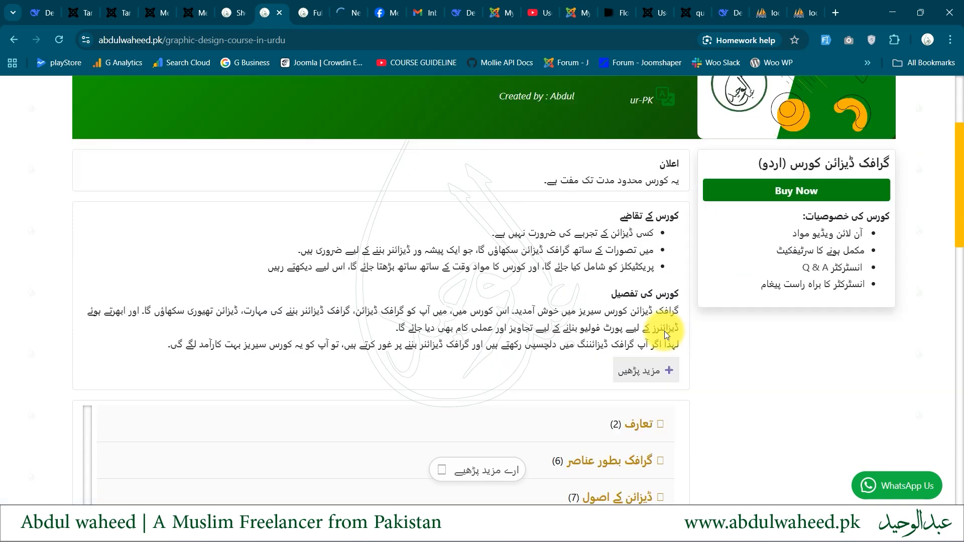
scroll(665, 336, down, 10)
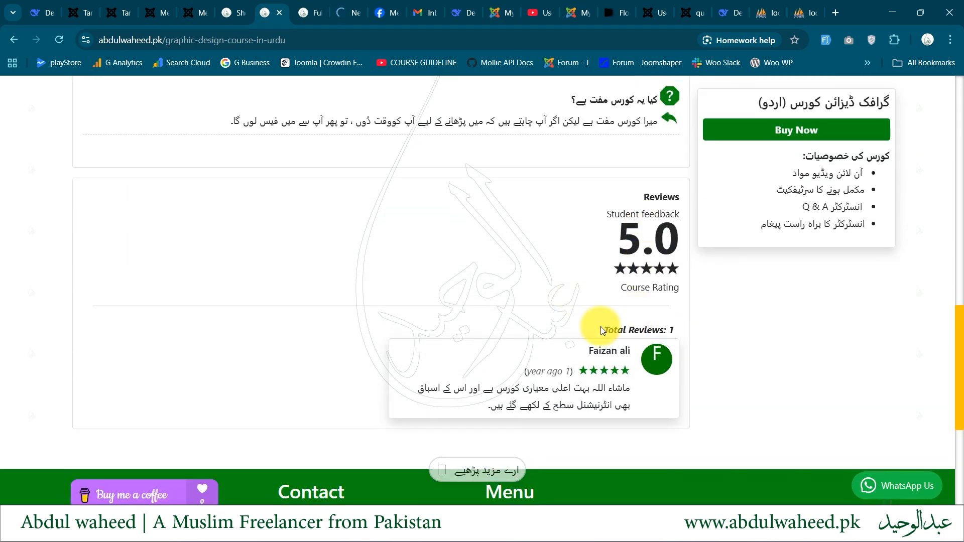
scroll(623, 322, up, 3)
scroll(624, 324, up, 9)
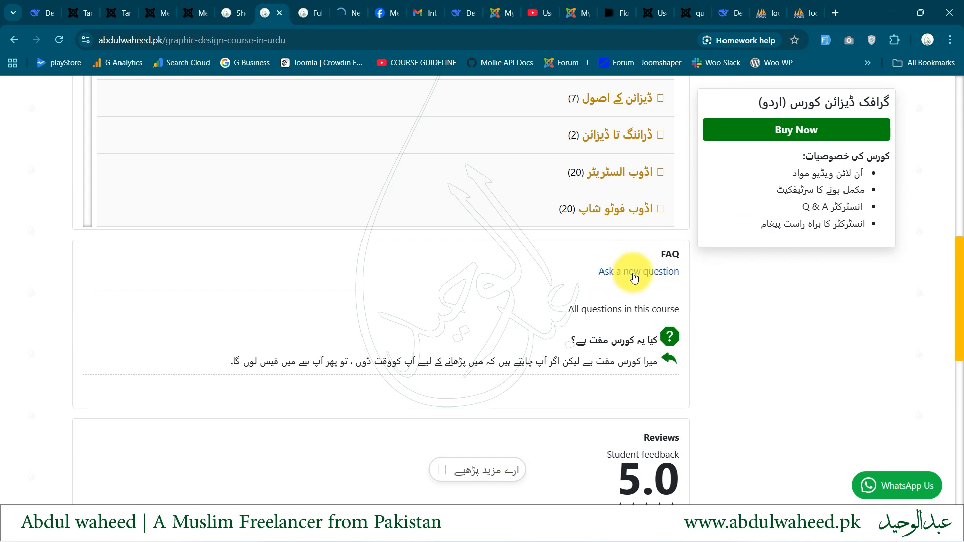
scroll(670, 282, up, 5)
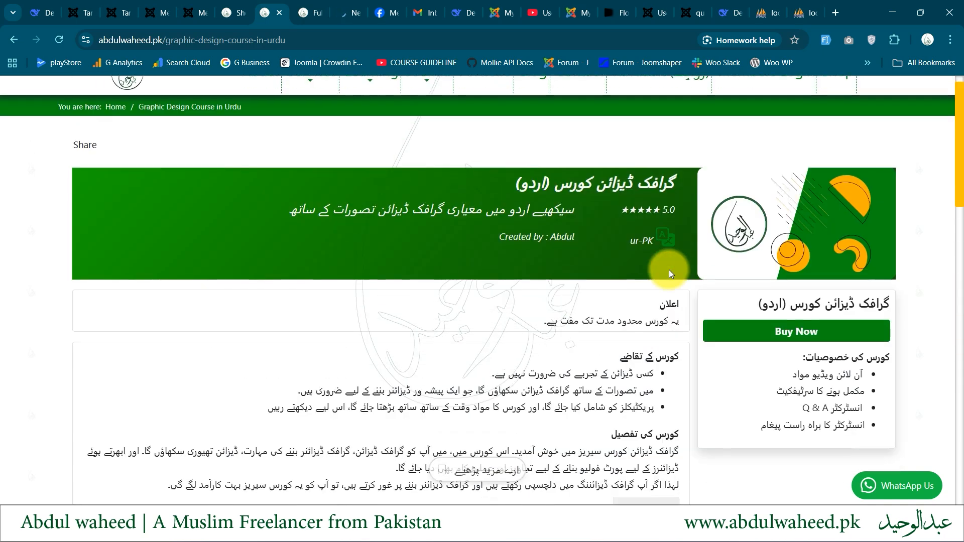
Check the Graphic Design course's feature list, expand and collapse its first lesson section, and return to the purchase box
drag(856, 343, 751, 376)
scroll(751, 376, down, 6)
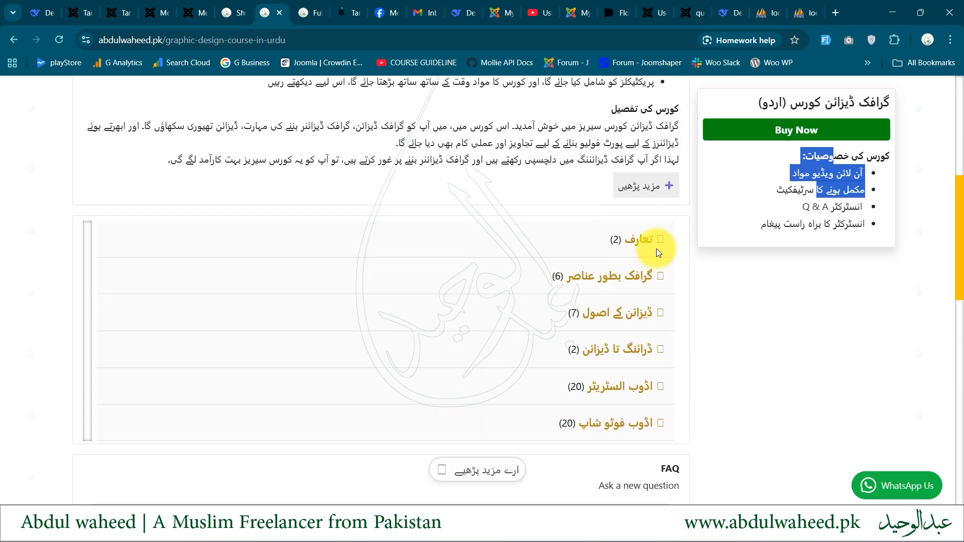
click(635, 240)
click(632, 241)
scroll(632, 244, up, 7)
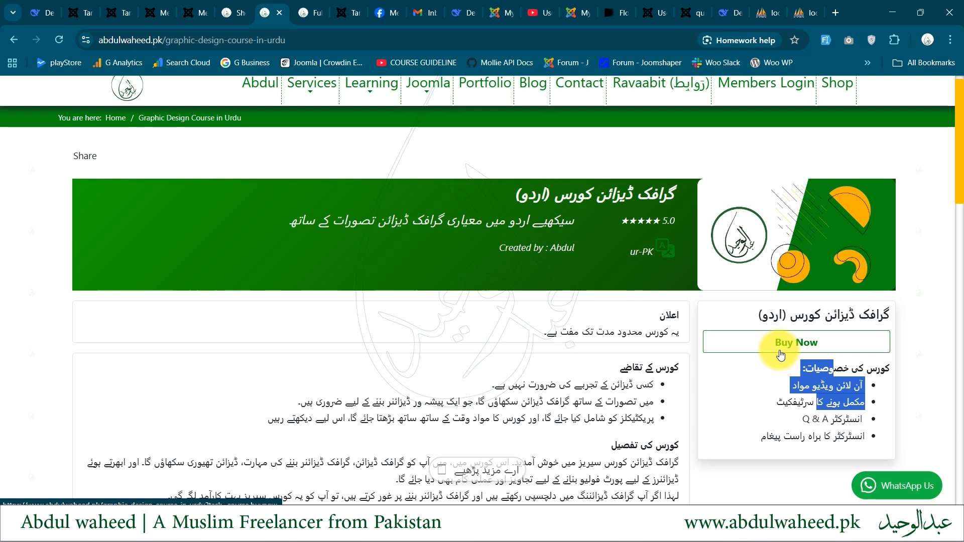
scroll(780, 355, up, 1)
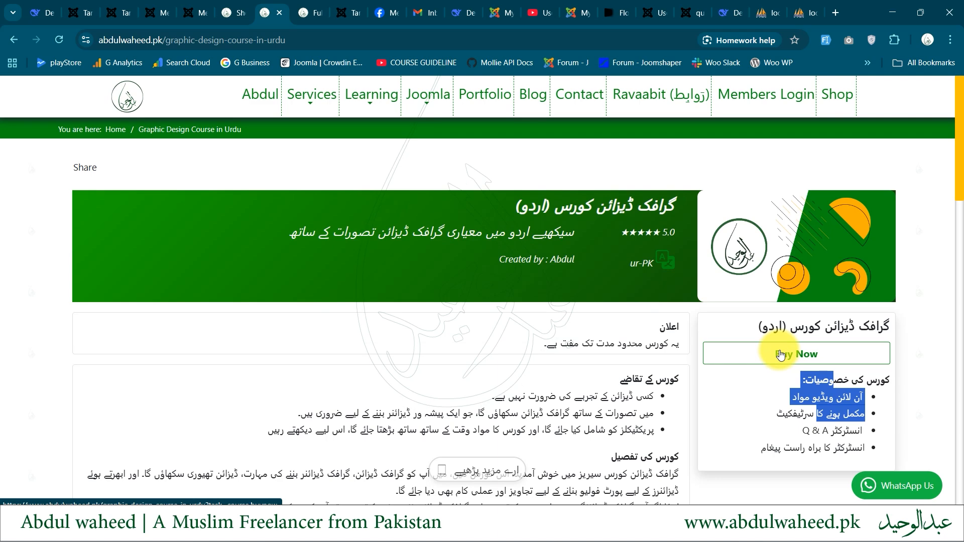
Open the members login page in a new tab and review the Full Stack PHP course's features, sections, FAQ and reviews
ctrl+click(762, 99)
key(ctrl+Tab)
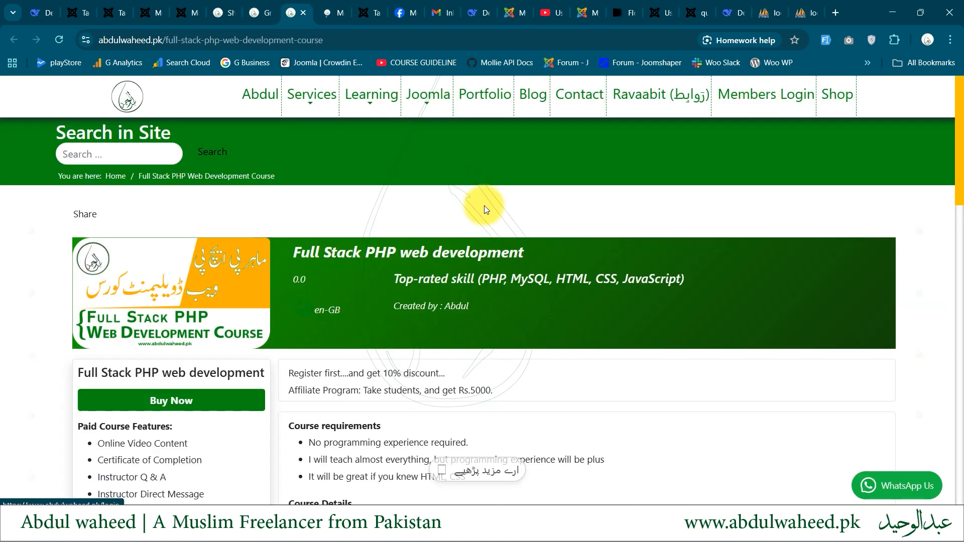
scroll(375, 222, down, 2)
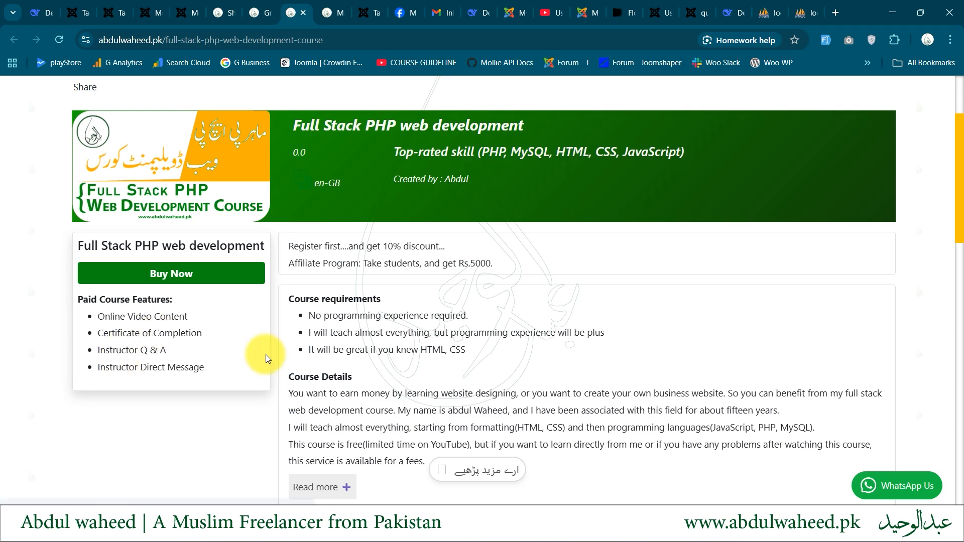
scroll(266, 357, down, 4)
scroll(266, 357, down, 7)
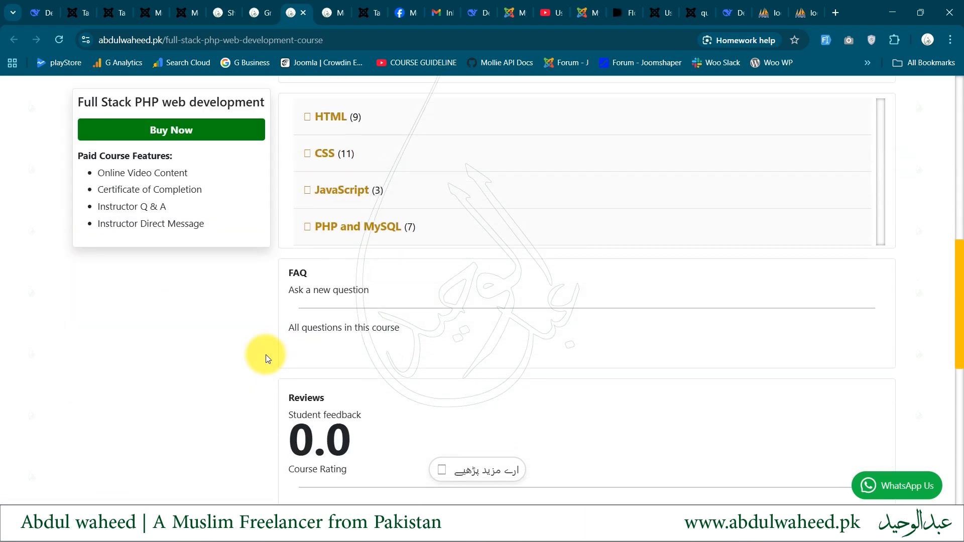
scroll(266, 355, up, 12)
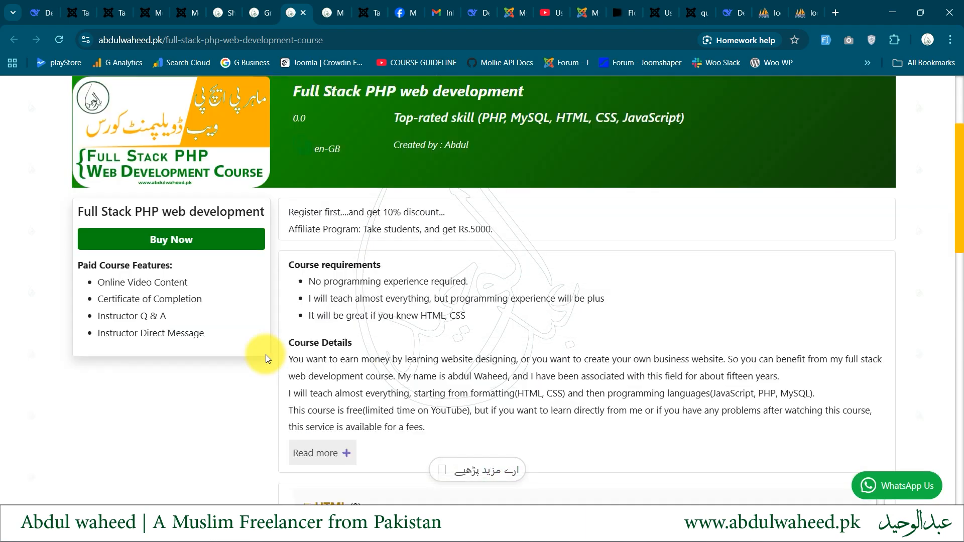
Switch to the local Joomla demo site's course list and examine the Joomla Web development course's requirements popup and card details
key(ctrl+Tab)
key(ctrl+Tab)
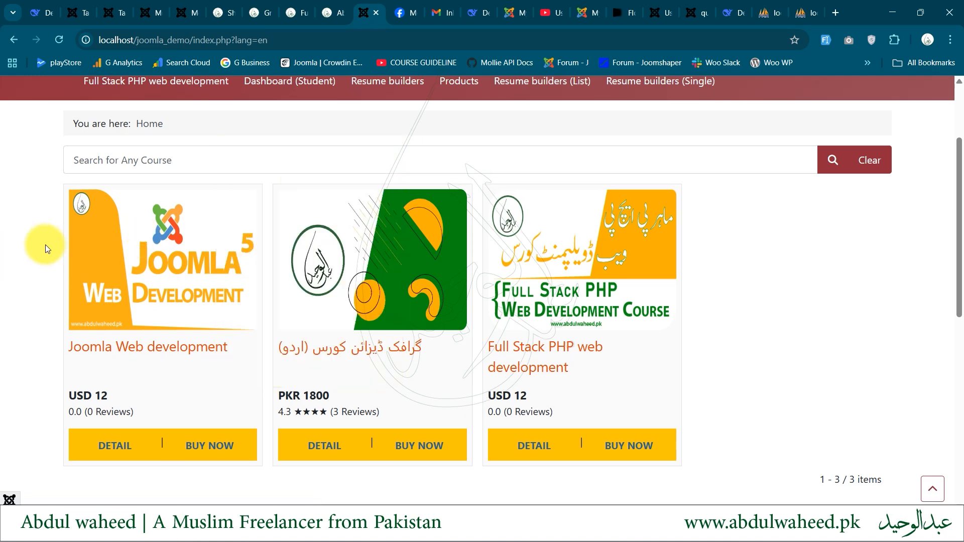
scroll(45, 245, down, 1)
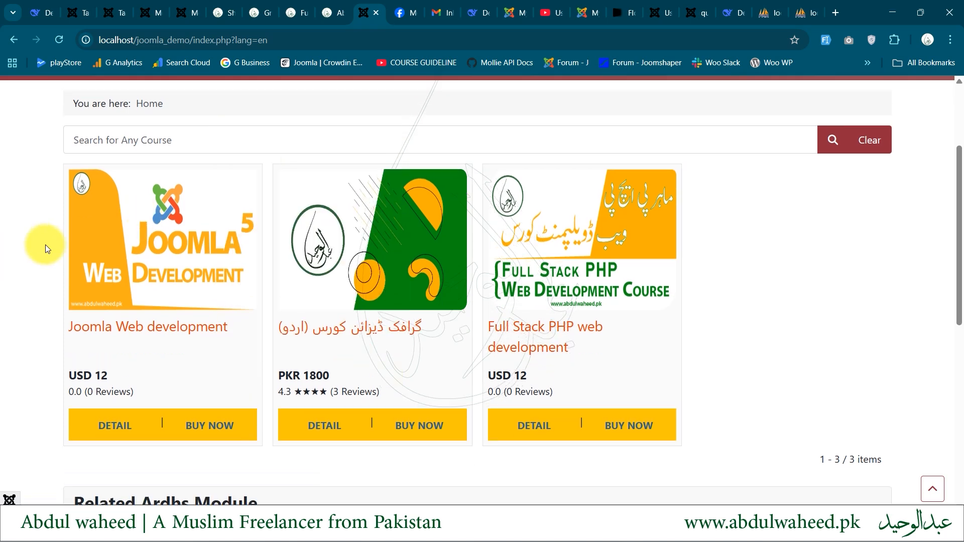
scroll(45, 245, down, 1)
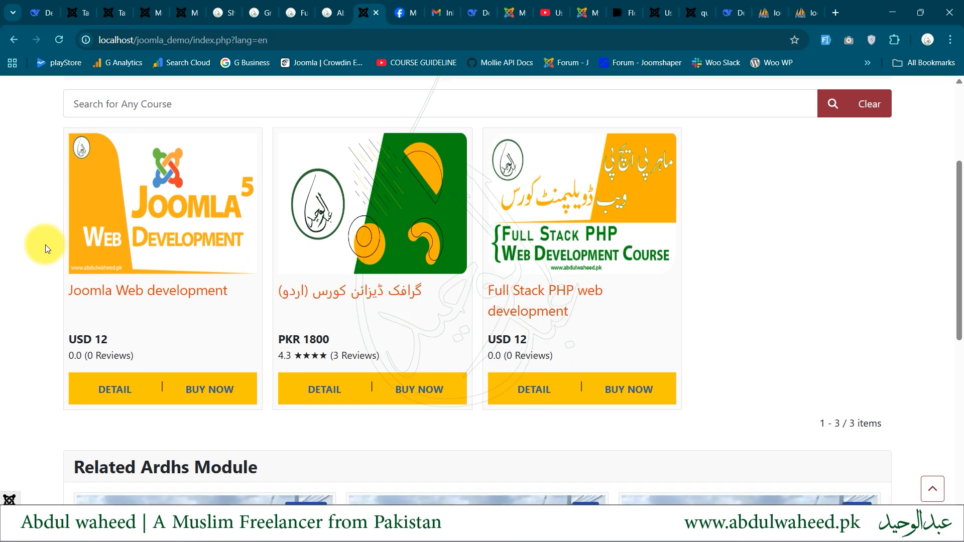
mouse_move(169, 241)
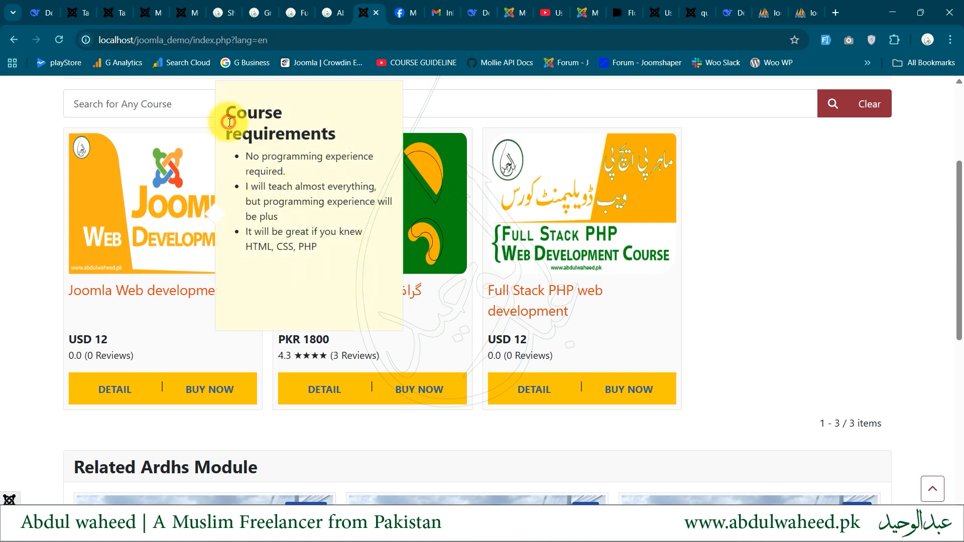
drag(226, 112, 349, 256)
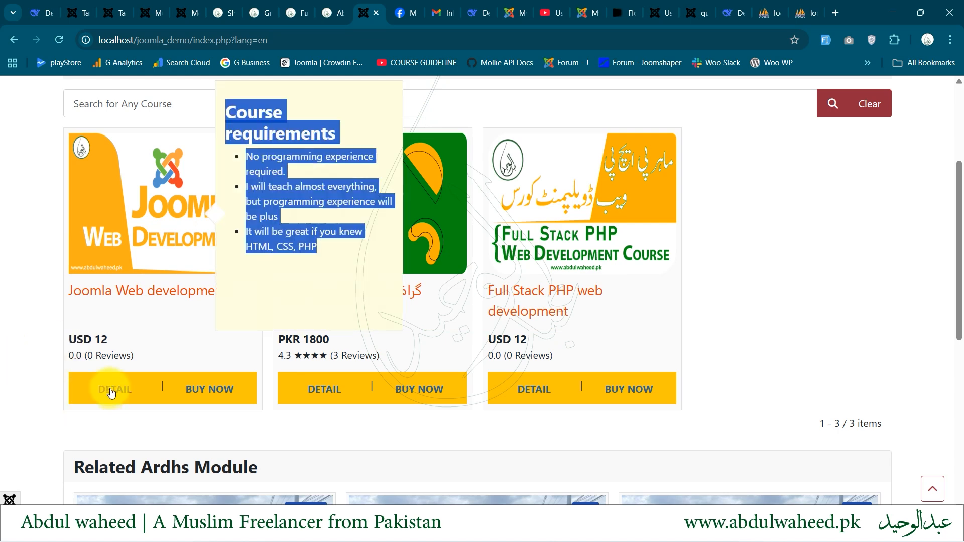
drag(75, 344, 368, 382)
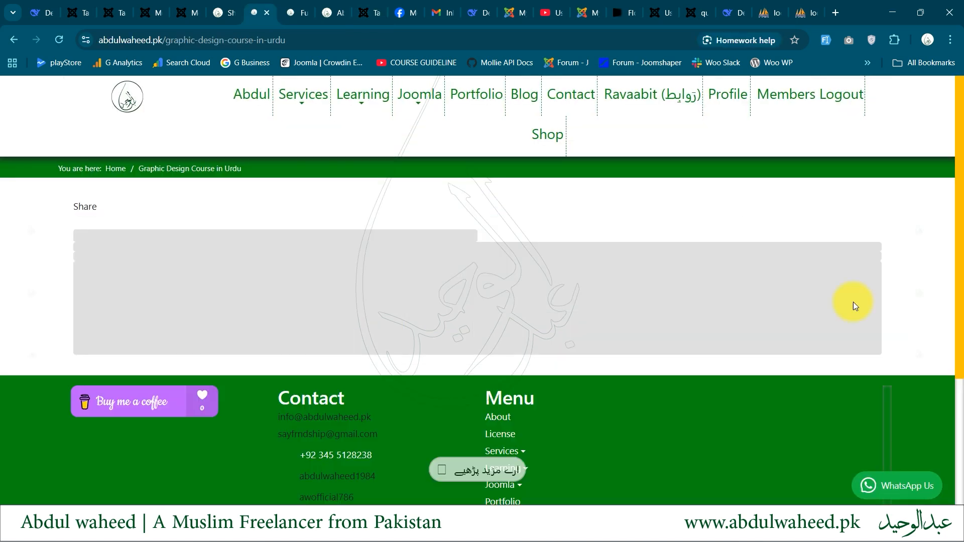
Check the Graphic Design course page as a logged-in member and open the checkout for the Full Stack PHP web development course
scroll(801, 392, down, 2)
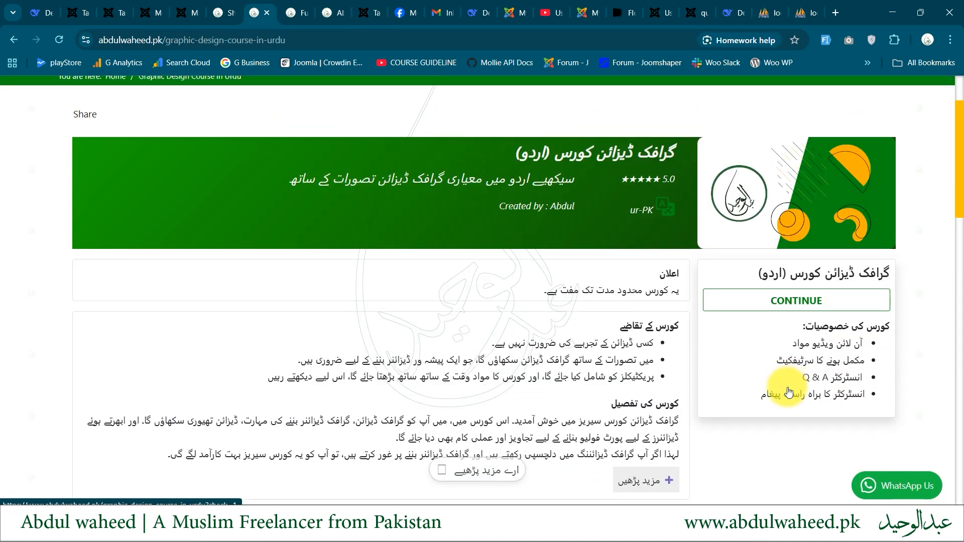
key(ctrl+Tab)
scroll(788, 387, down, 2)
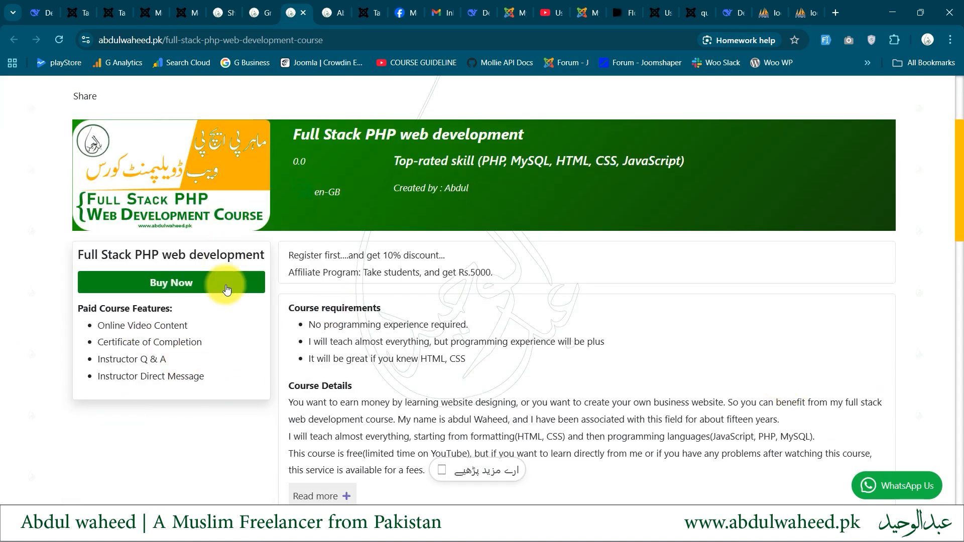
click(173, 279)
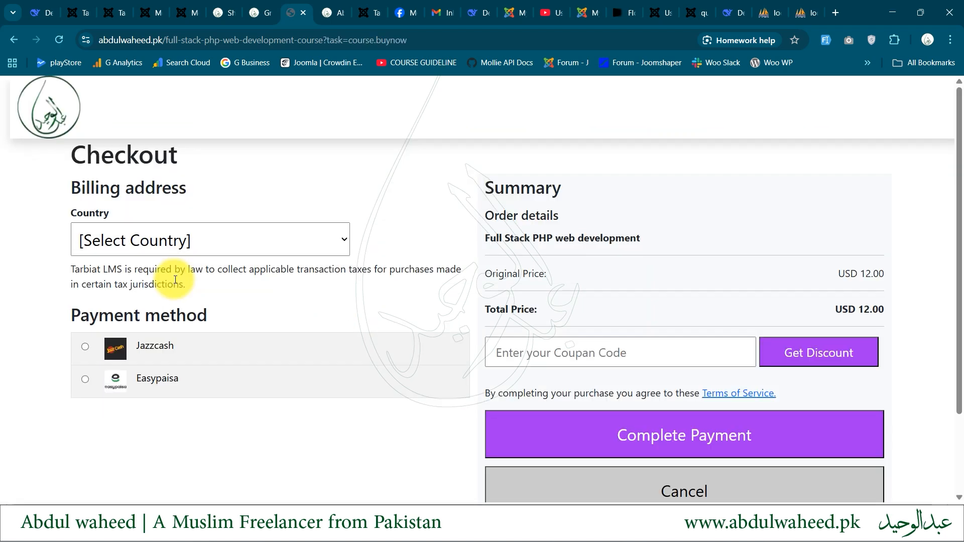
Complete the Full Stack PHP web development checkout with Pakistan as the billing country and Jazzcash as the payment method
scroll(175, 279, down, 1)
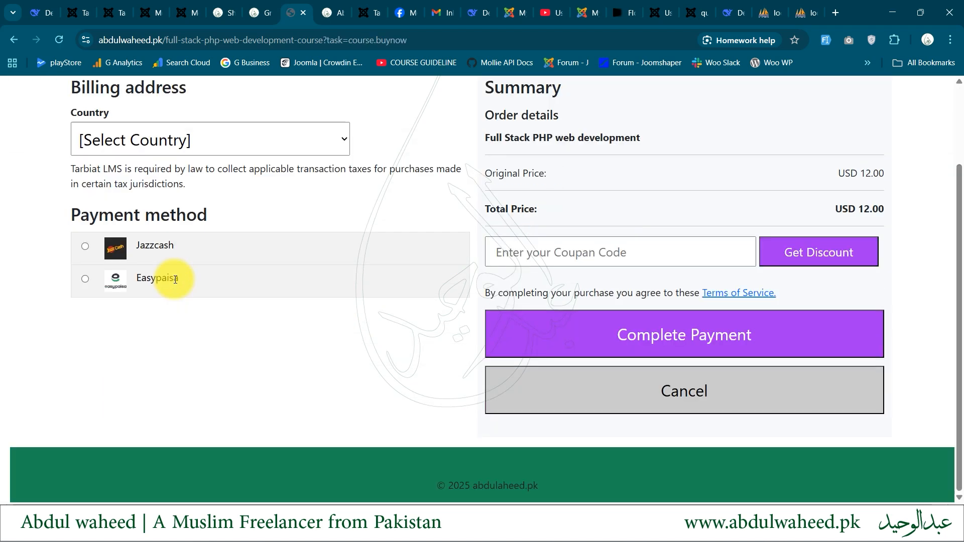
scroll(176, 279, up, 2)
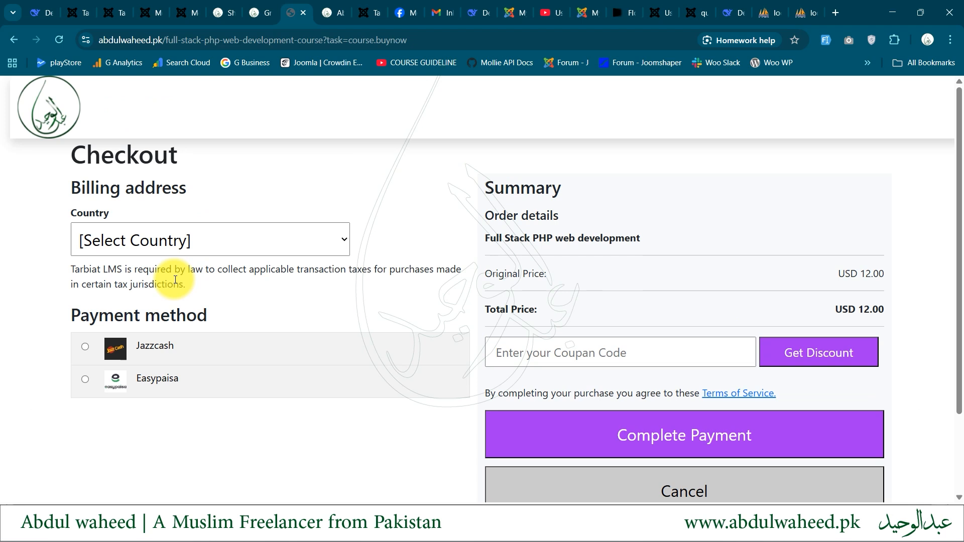
click(208, 230)
click(170, 295)
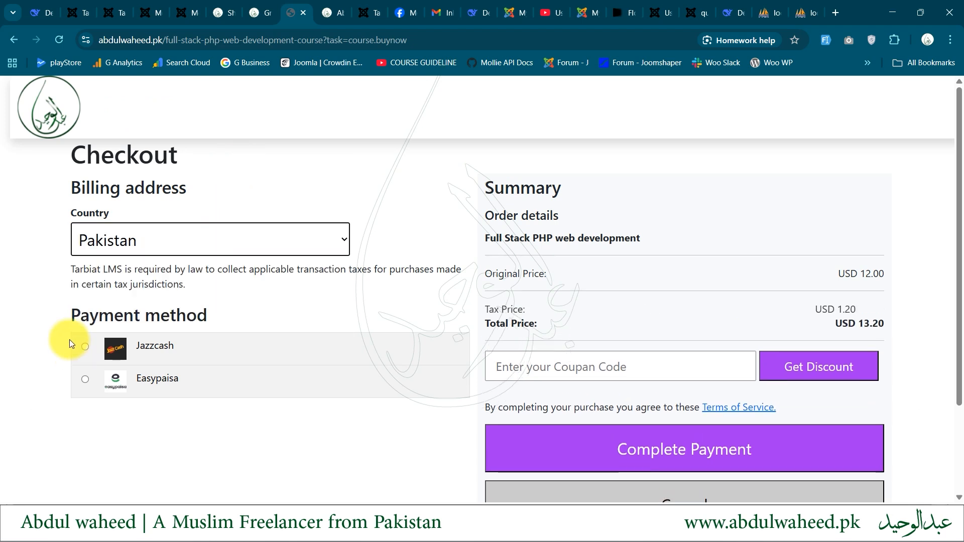
click(84, 346)
scroll(383, 254, down, 2)
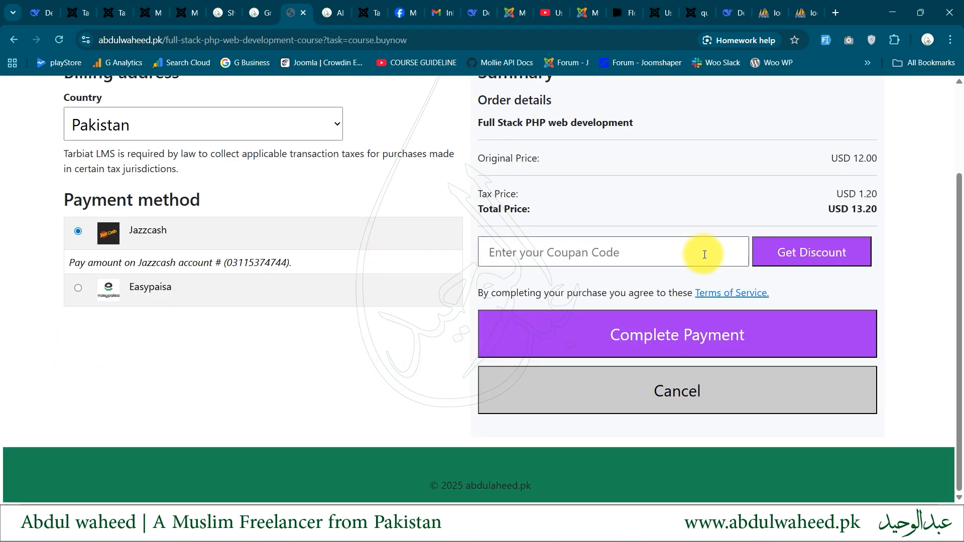
click(632, 335)
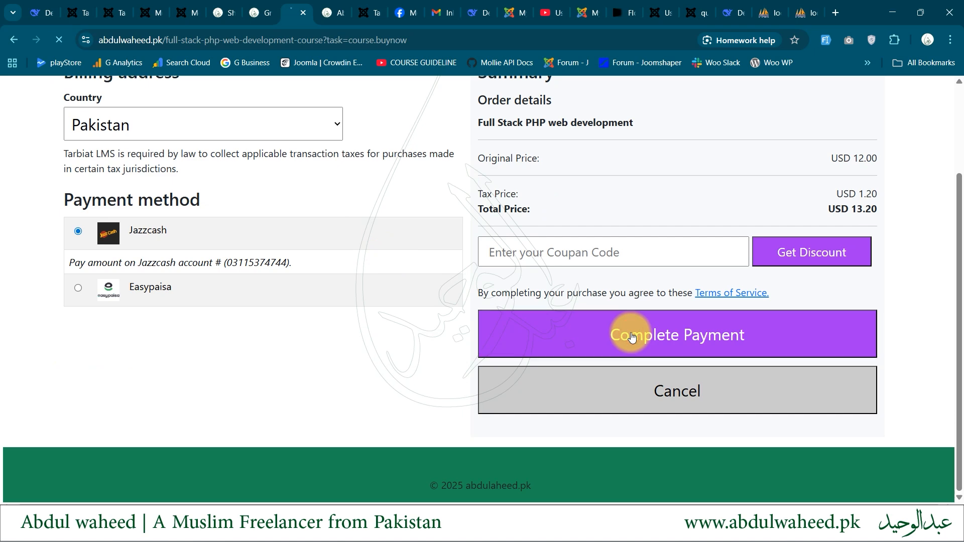
Review the welcome message and the enrollment status on the Full Stack PHP web development course page
scroll(631, 335, up, 1)
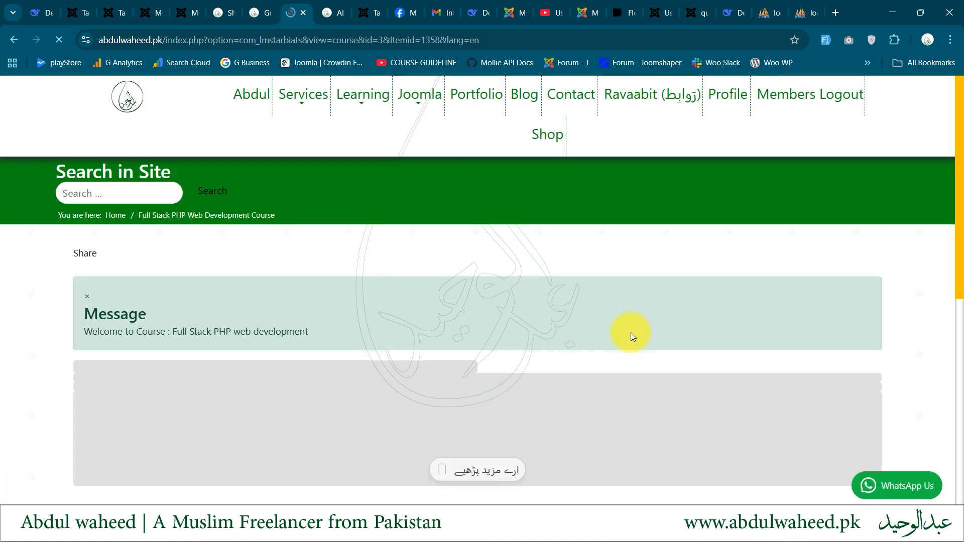
drag(84, 312, 207, 325)
scroll(206, 323, down, 4)
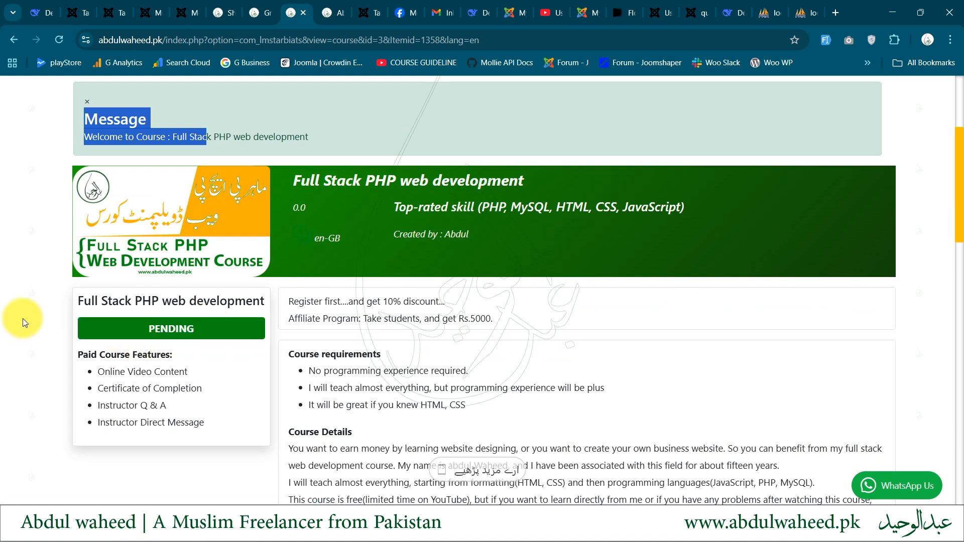
drag(105, 321, 225, 329)
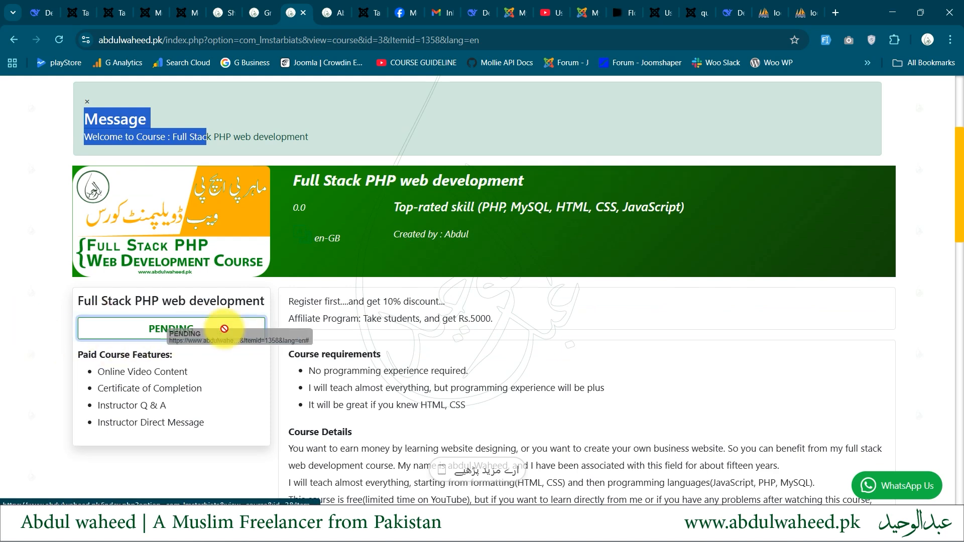
Open the Tarbiat LMS enrollments in the Joomla administrator and activate the newest Full Stack PHP web development enrollment
click(189, 4)
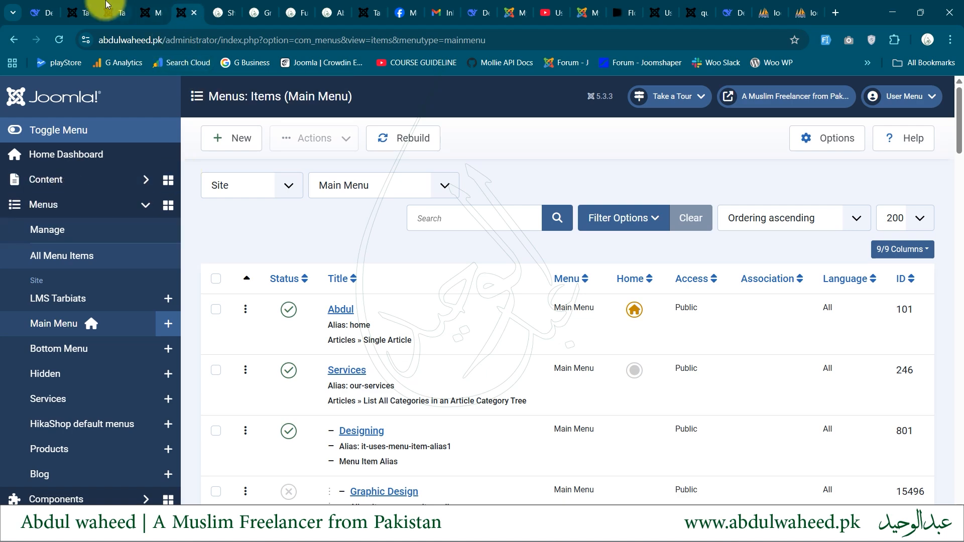
click(83, 10)
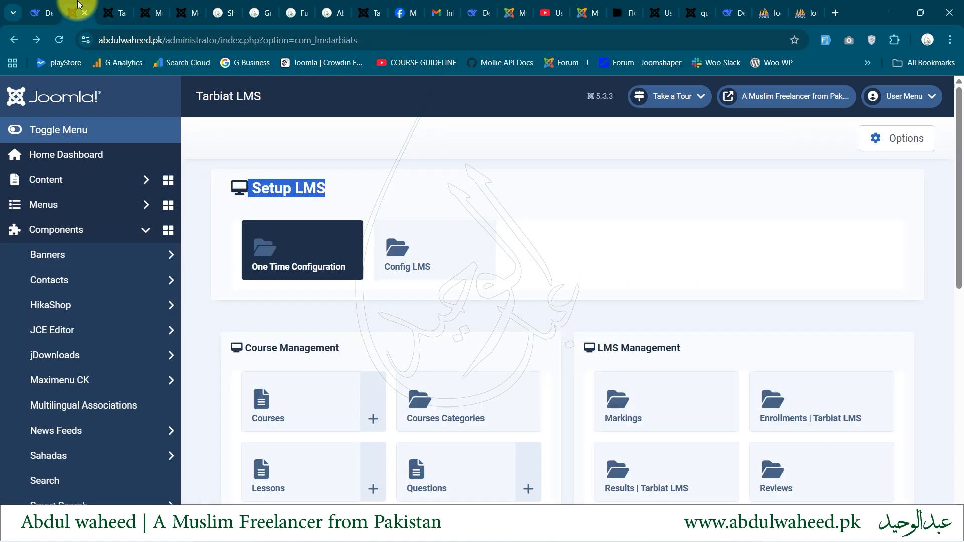
click(796, 429)
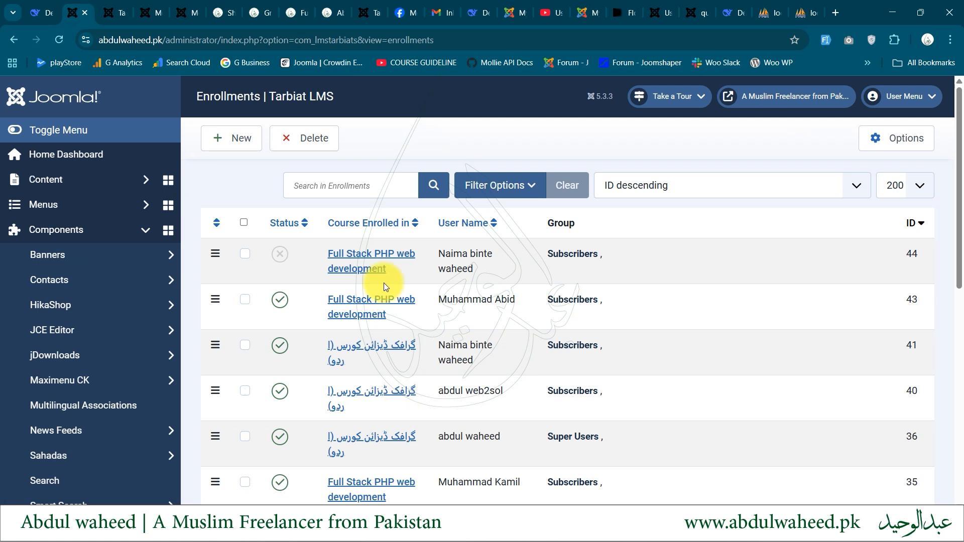
click(284, 257)
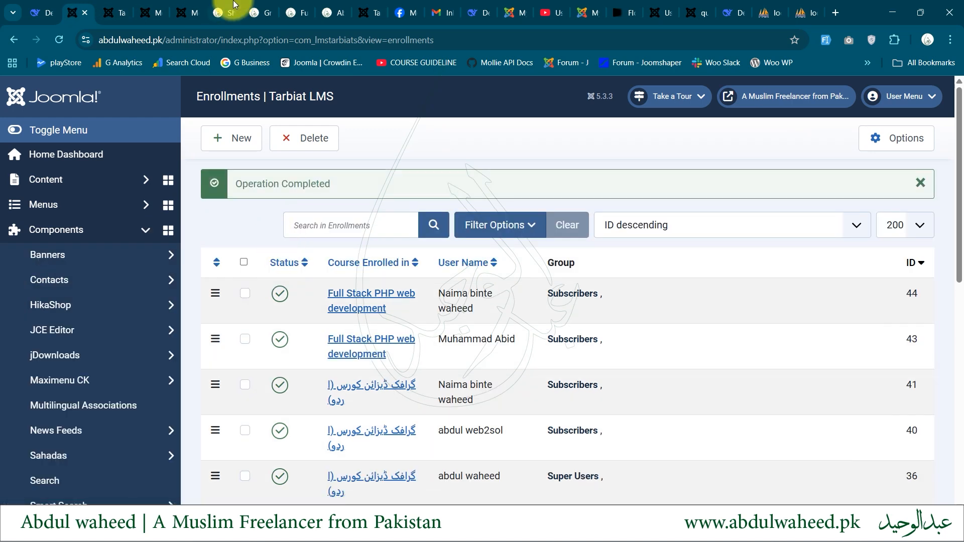
Return to the Full Stack PHP web development course page, reload it and enter the course content
click(225, 13)
click(260, 13)
click(298, 5)
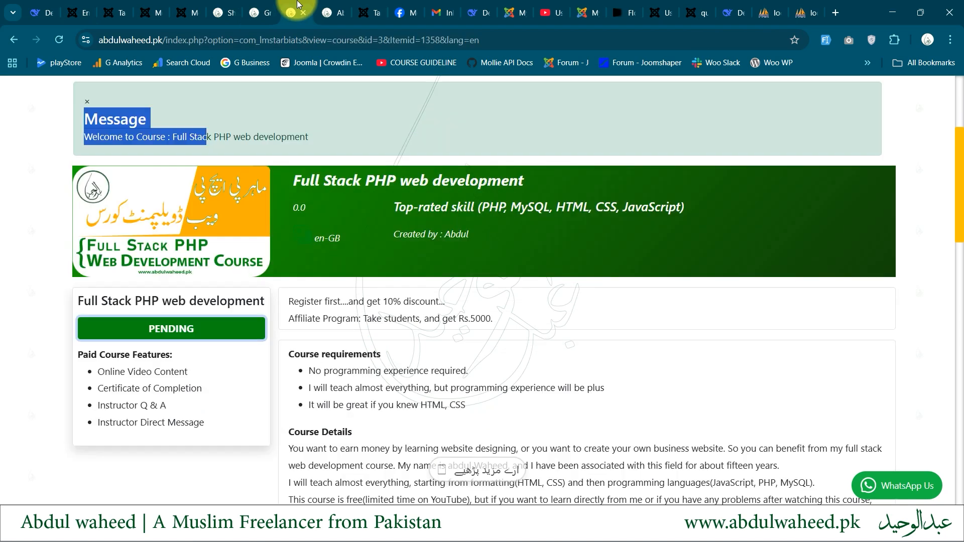
key(F5)
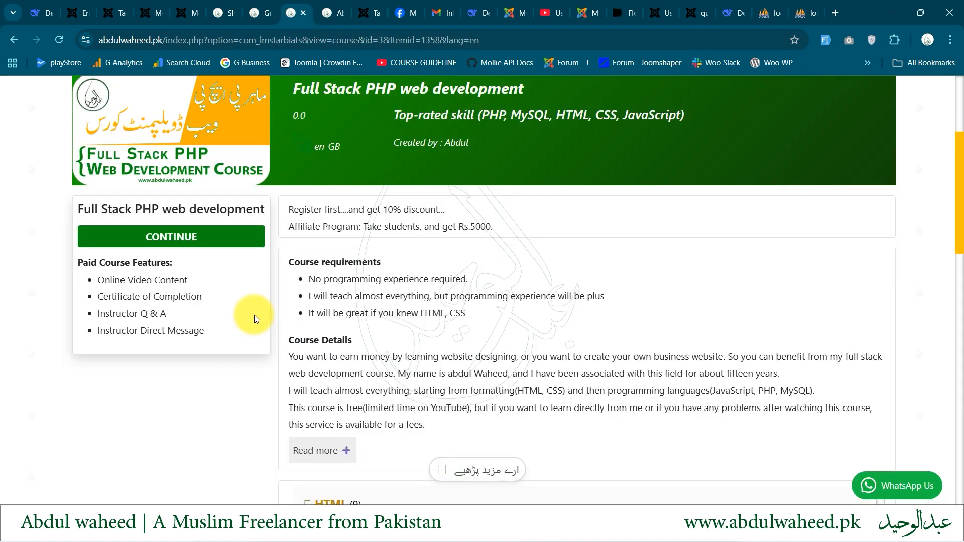
scroll(254, 315, up, 1)
click(178, 290)
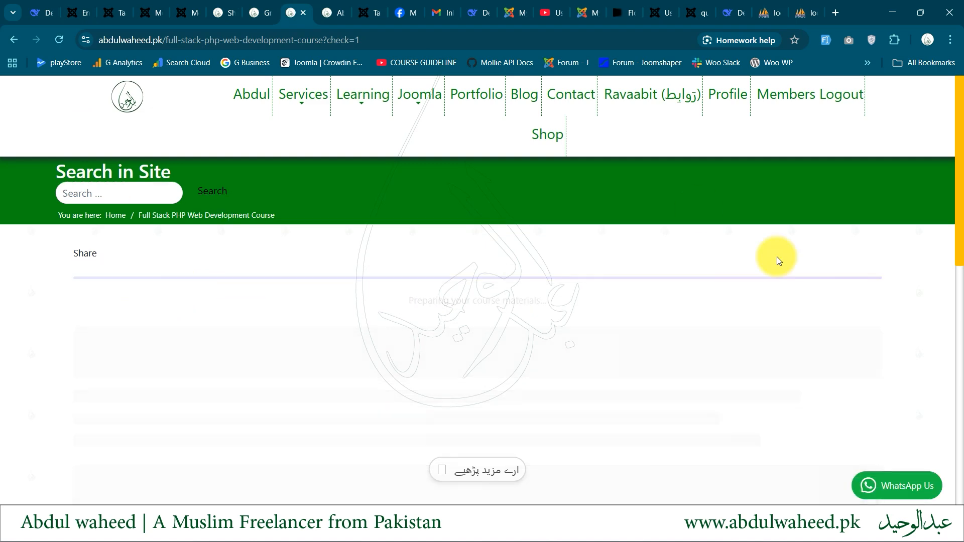
Open the Full Stack PHP Web Development Course Promo lecture and review its downloads, lecture detail, chat and video
scroll(776, 257, down, 2)
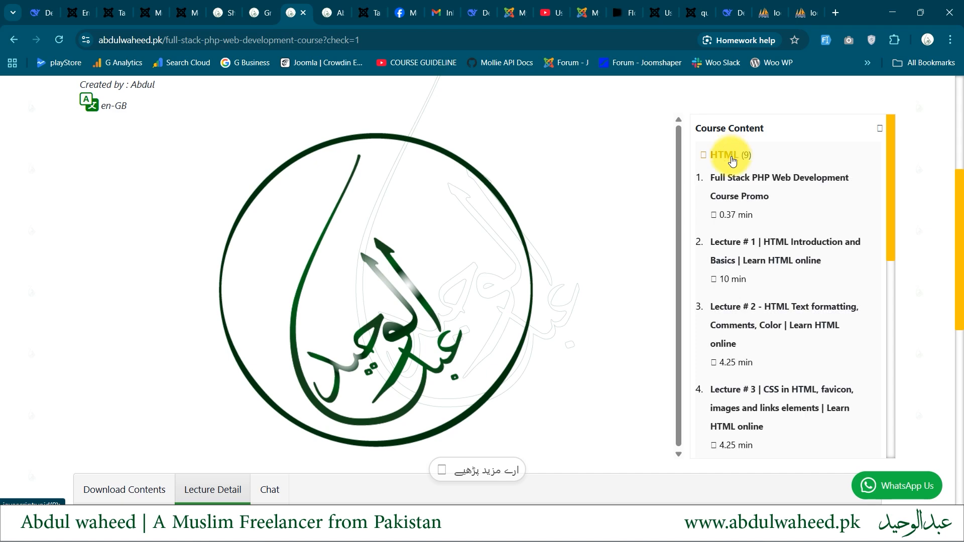
click(734, 186)
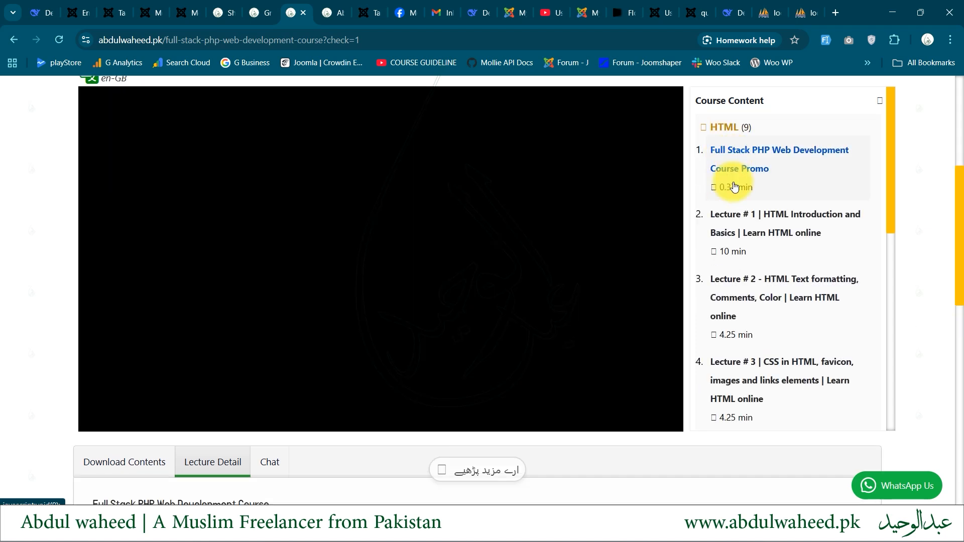
scroll(445, 224, up, 1)
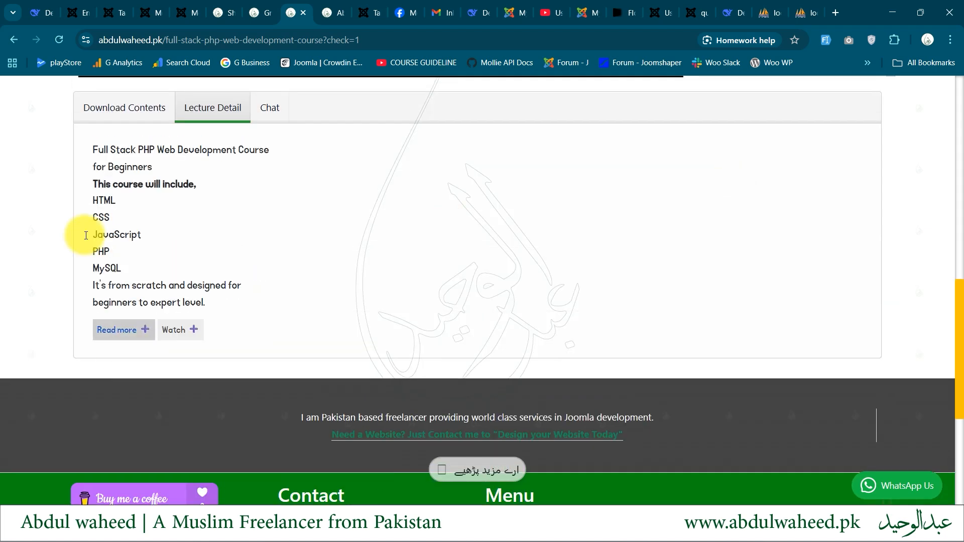
drag(93, 167, 136, 285)
click(124, 109)
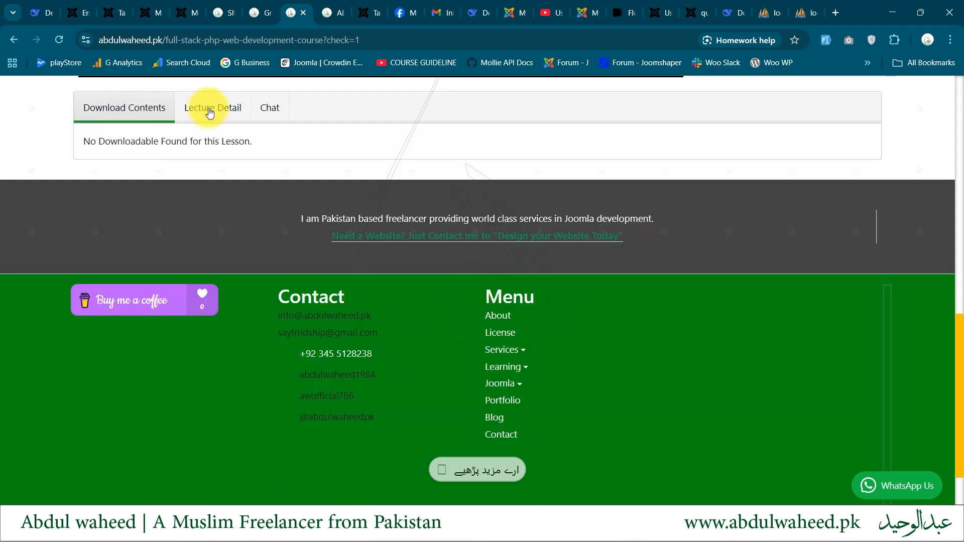
click(270, 109)
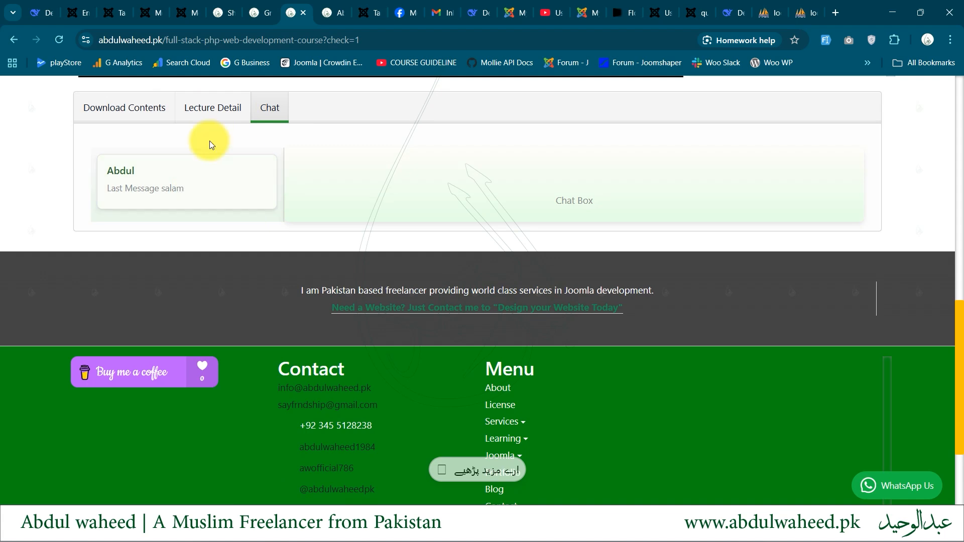
click(210, 106)
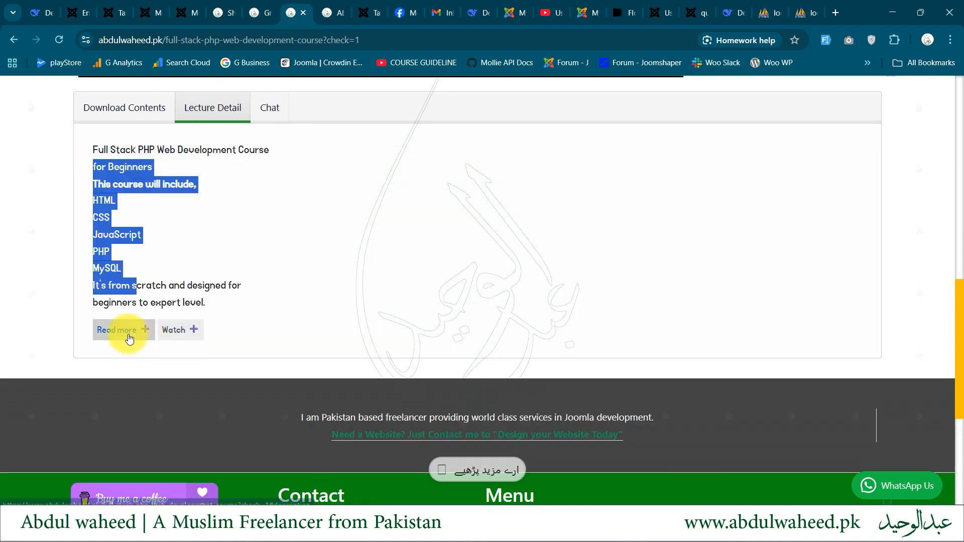
click(170, 330)
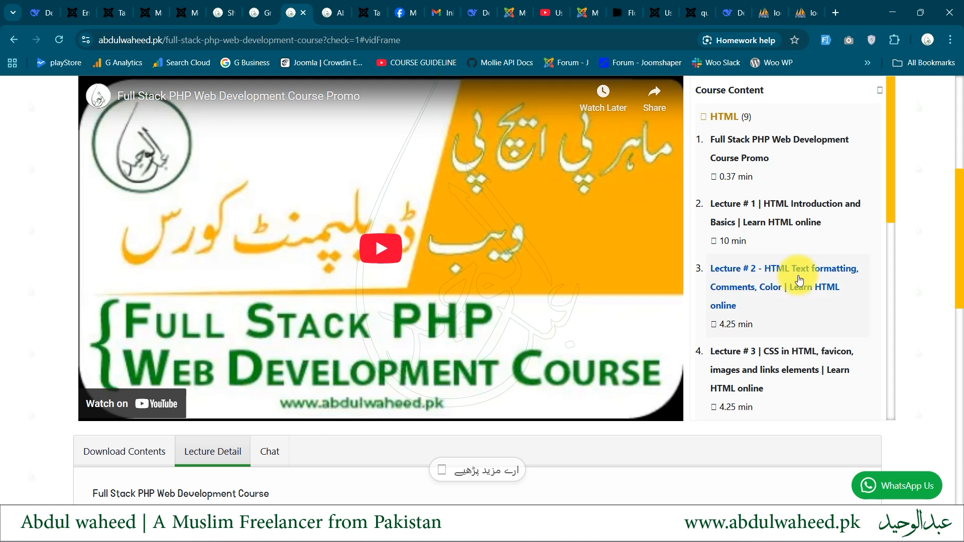
Switch to the Urdu Graphic Design course, continue into its lessons and view the section quiz
key(ctrl+shift+Tab)
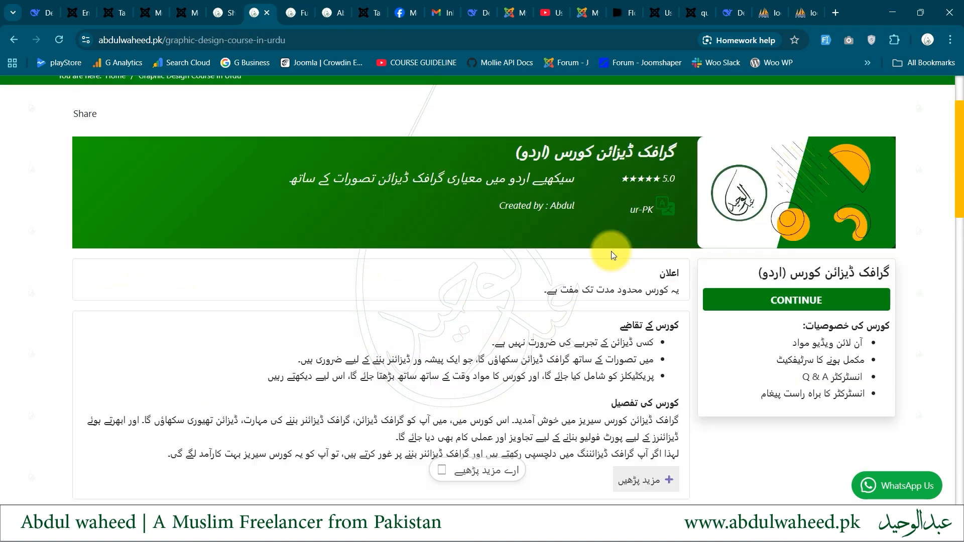
click(761, 299)
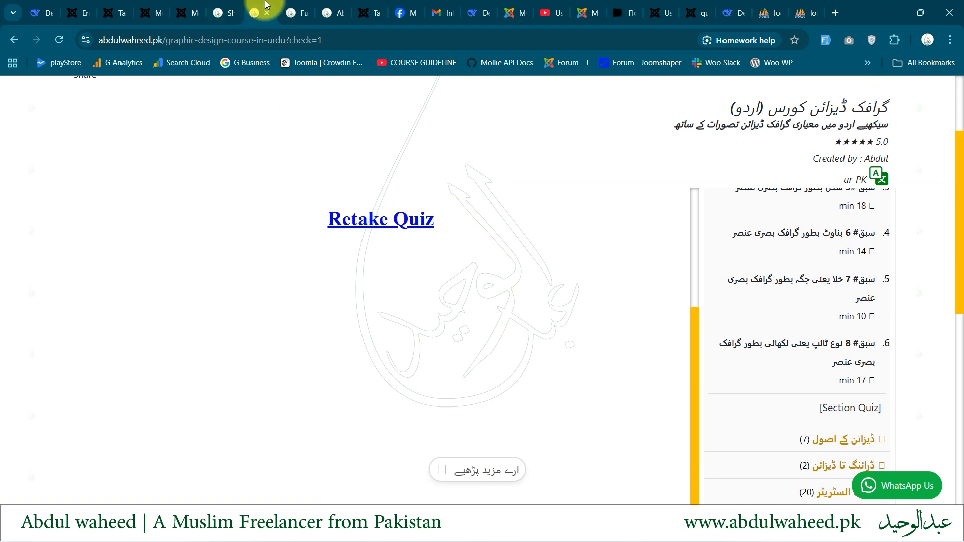
scroll(186, 263, up, 3)
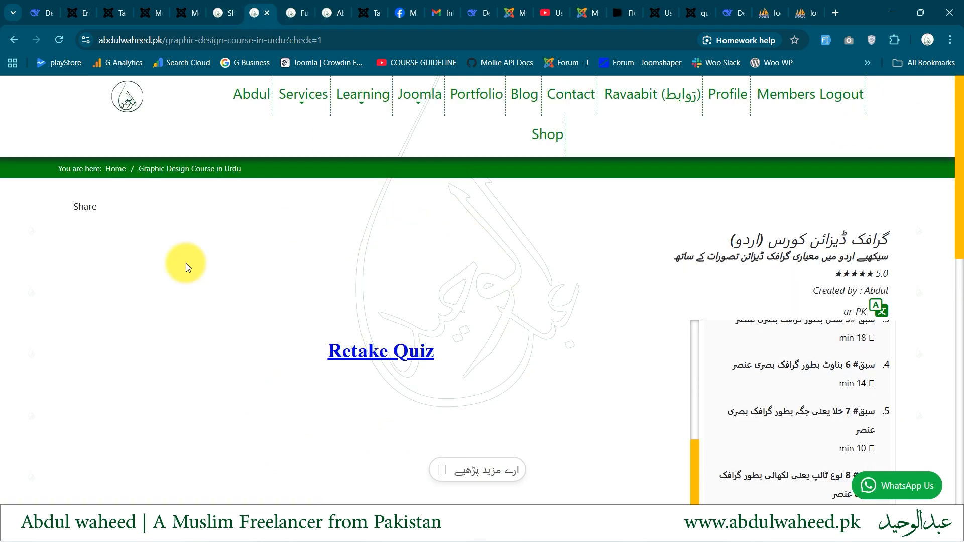
Open the member's My Result page and examine the Graphic Design course's quiz results per section
mouse_move(360, 97)
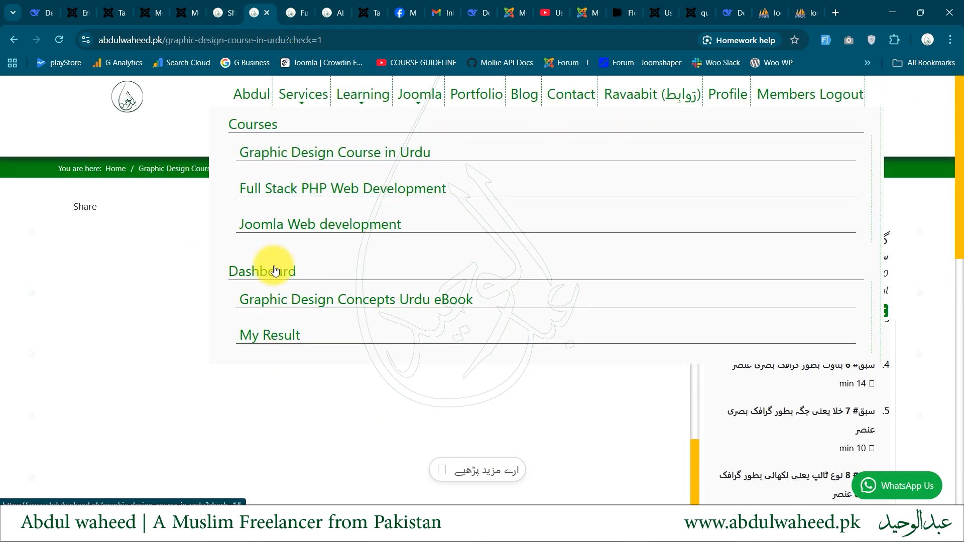
click(273, 338)
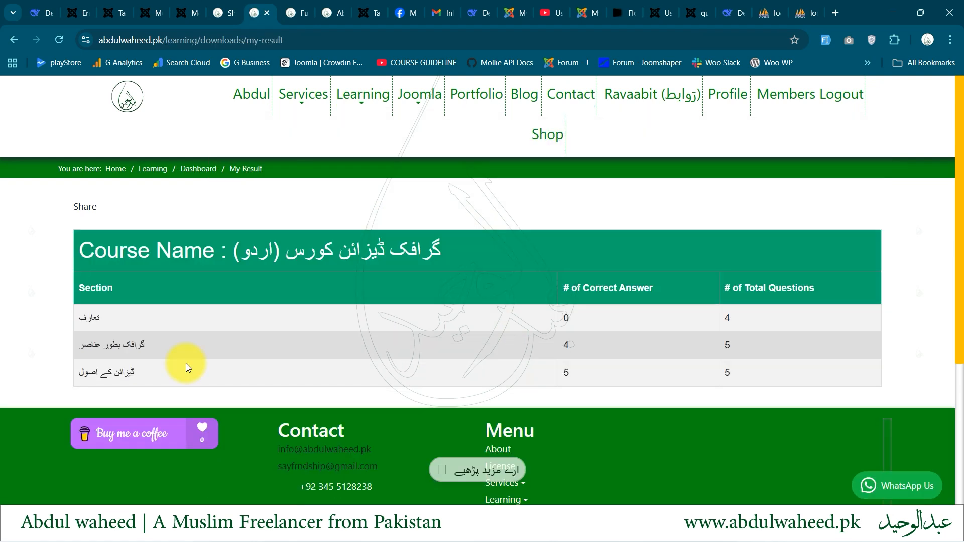
drag(252, 306, 469, 338)
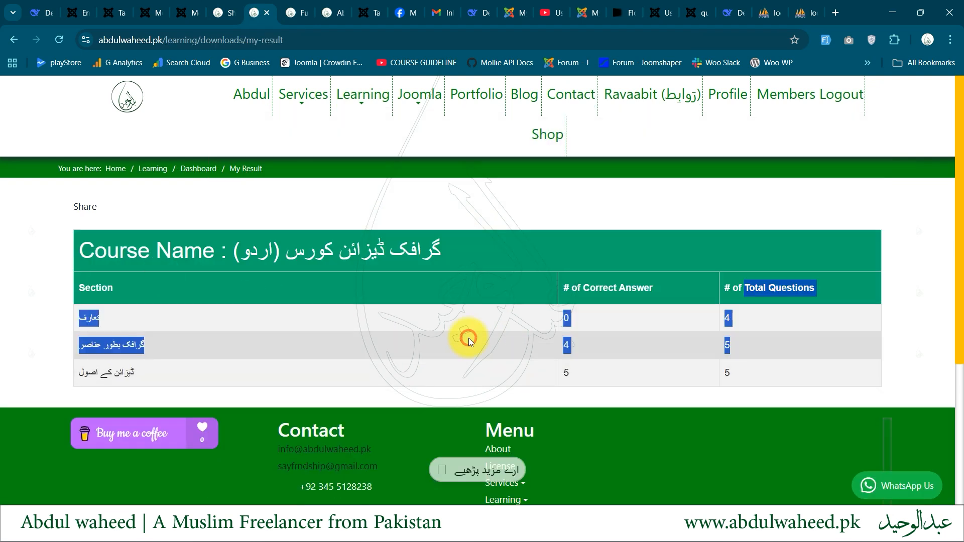
click(469, 338)
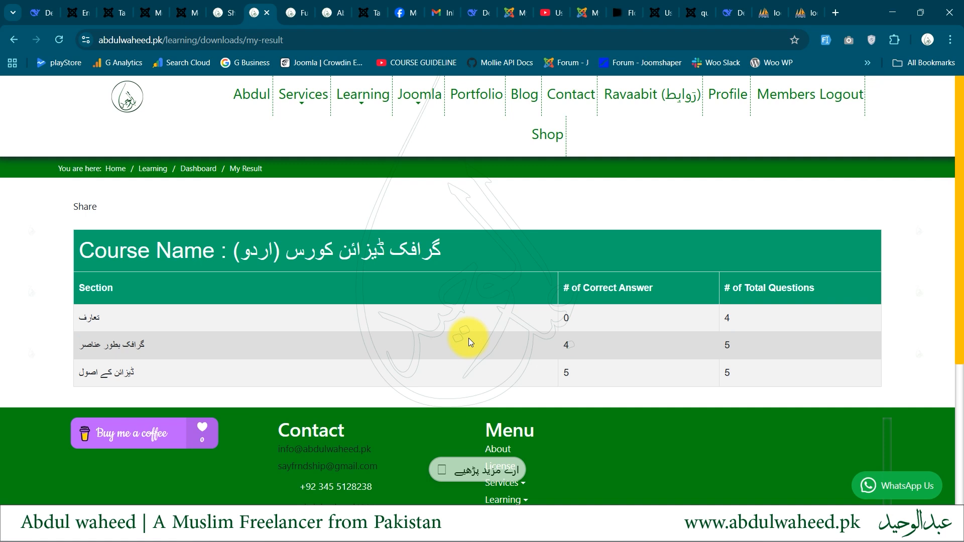